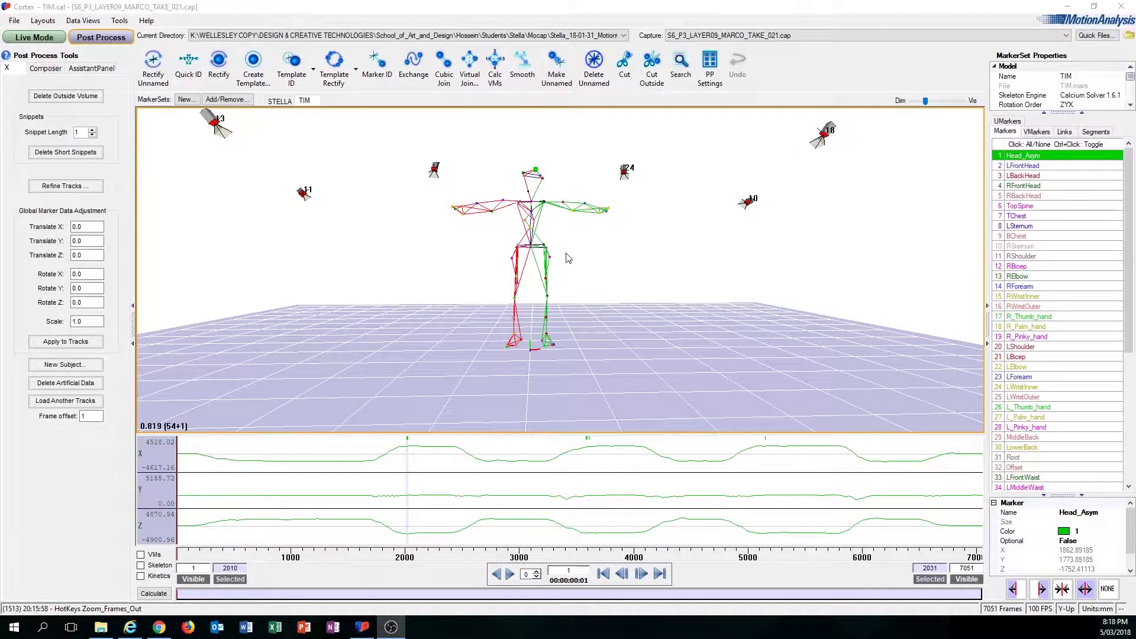
Step: Examine the captured skeleton from several angles at frame 1 and look through the full TIM marker list
{"action": "middle_click_drag", "start_coordinate": [566, 258], "coordinate": [596, 270], "text": "alt"}
{"action": "left_click_drag", "start_coordinate": [665, 314], "coordinate": [619, 286]}
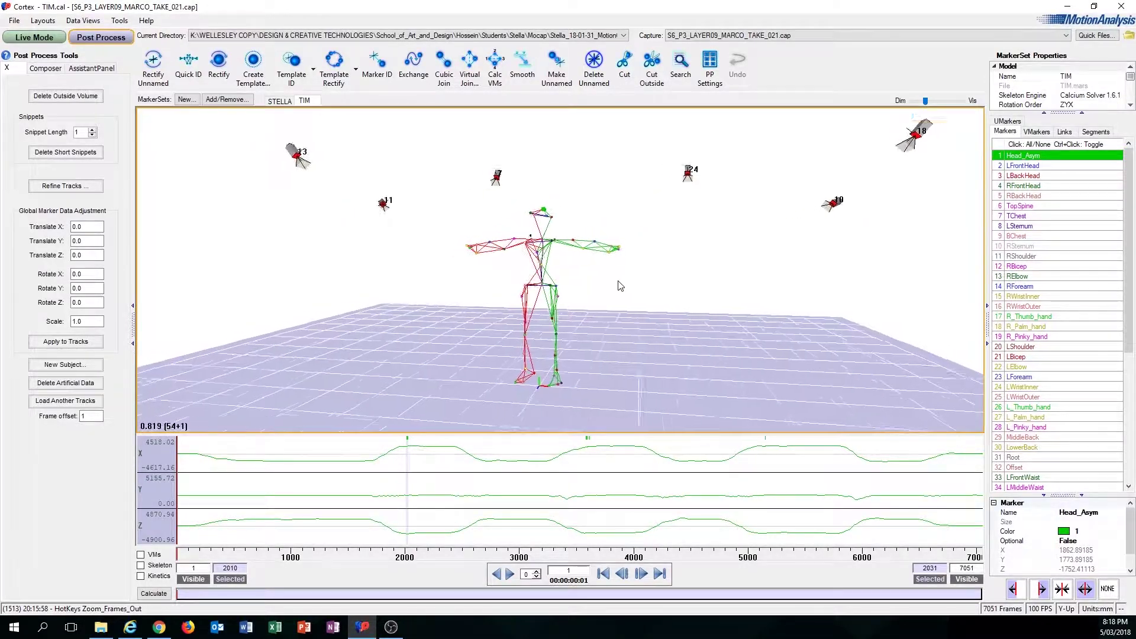
{"action": "middle_click_drag", "start_coordinate": [619, 286], "coordinate": [629, 263], "text": "alt"}
{"action": "scroll", "coordinate": [631, 262], "scroll_direction": "up", "scroll_amount": 3}
{"action": "scroll", "coordinate": [631, 263], "scroll_direction": "down", "scroll_amount": 2}
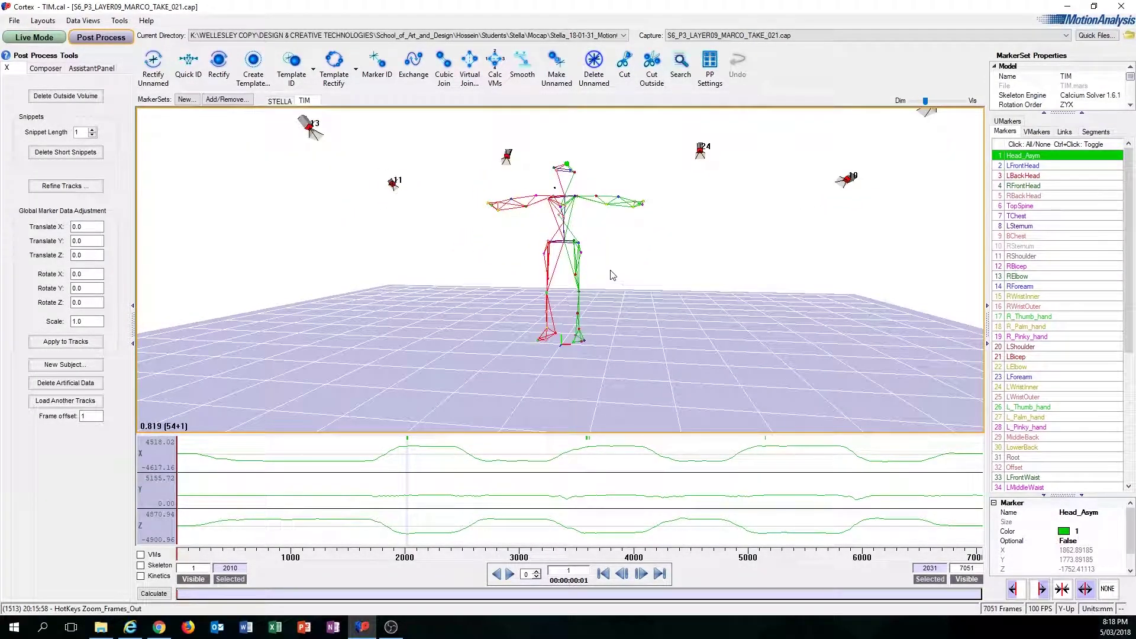
{"action": "scroll", "coordinate": [612, 275], "scroll_direction": "up", "scroll_amount": 3}
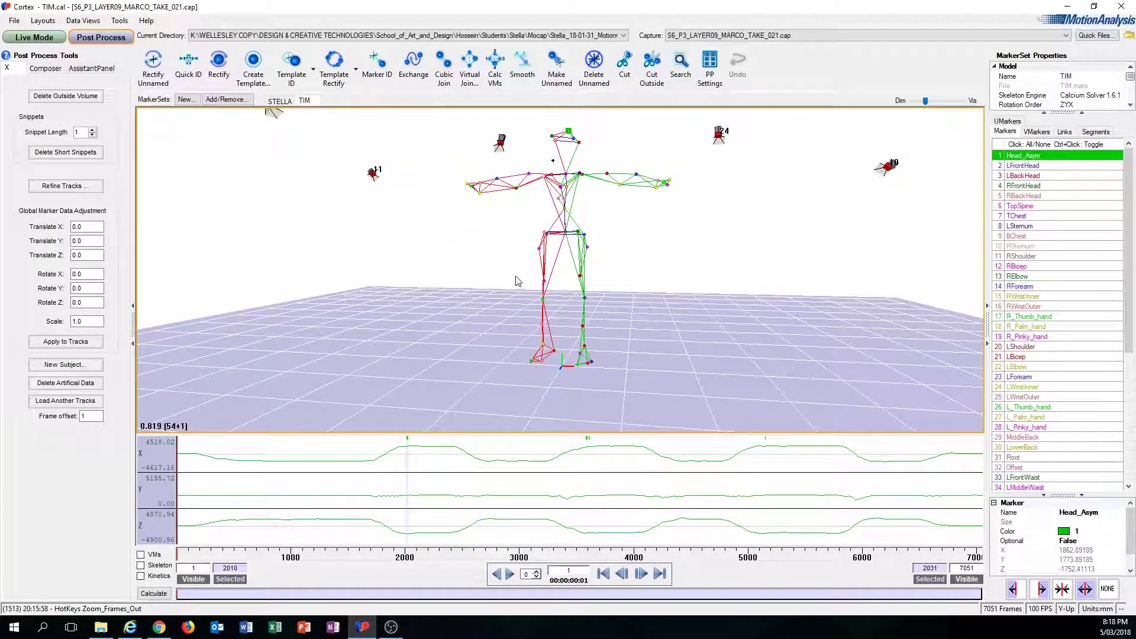
{"action": "left_click_drag", "start_coordinate": [519, 282], "coordinate": [570, 290]}
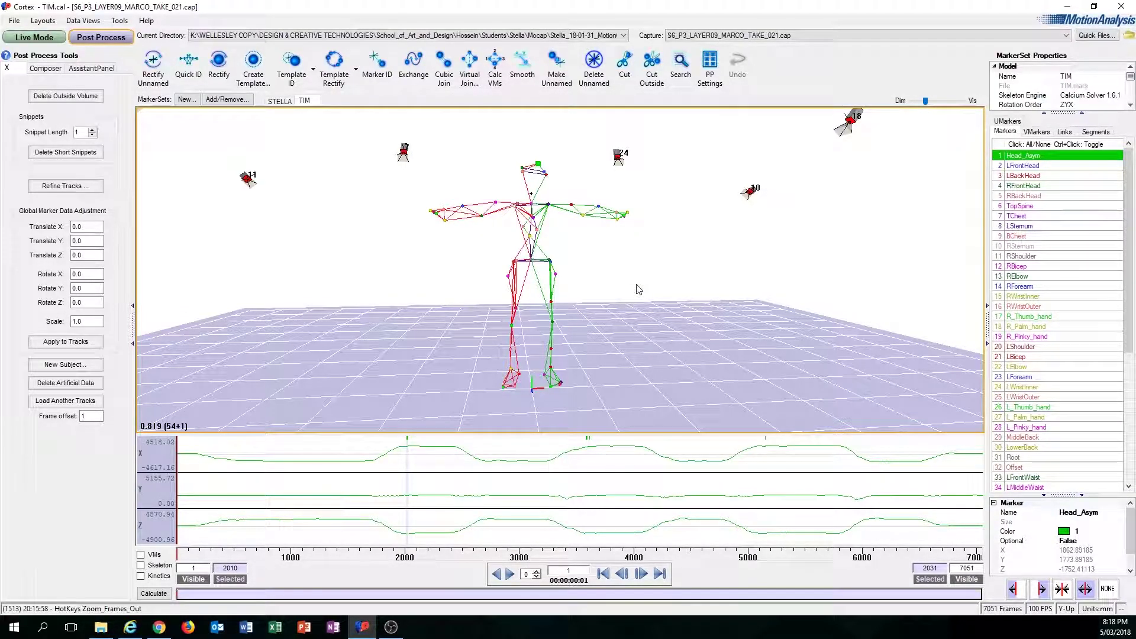
{"action": "left_click_drag", "start_coordinate": [582, 307], "coordinate": [724, 318]}
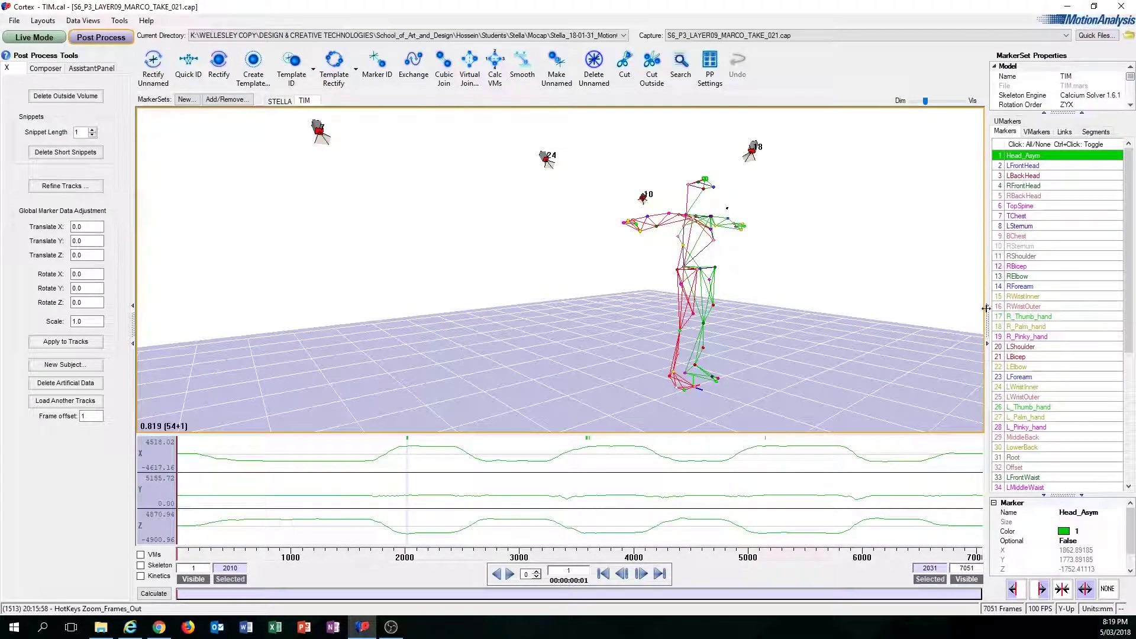
{"action": "scroll", "coordinate": [1053, 275], "scroll_direction": "down", "scroll_amount": 6}
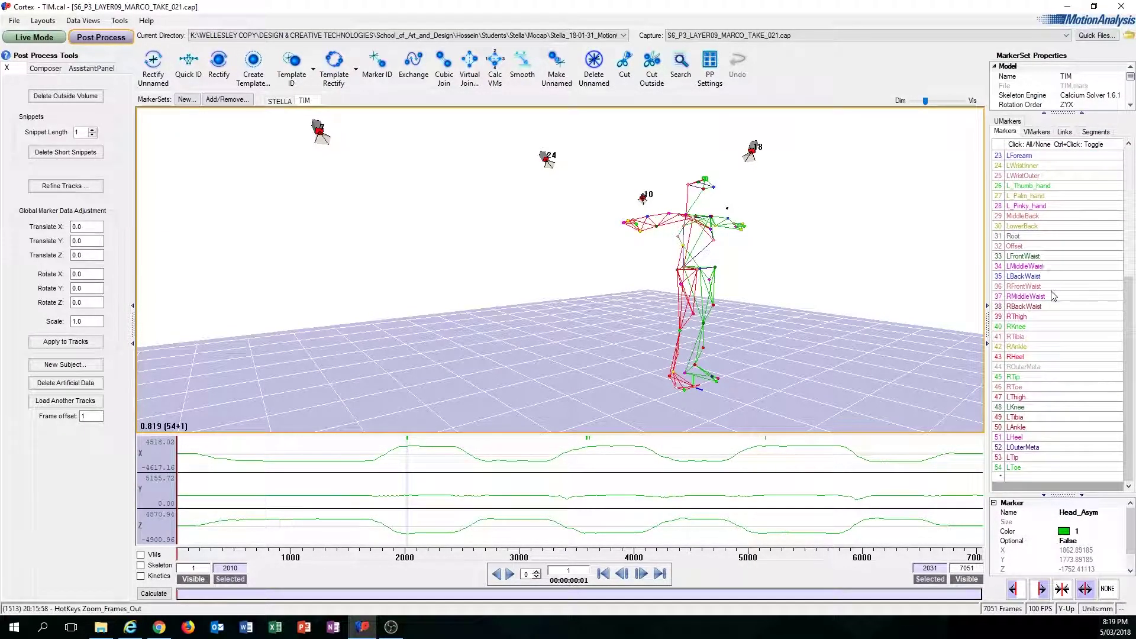
{"action": "scroll", "coordinate": [1083, 362], "scroll_direction": "up", "scroll_amount": 6}
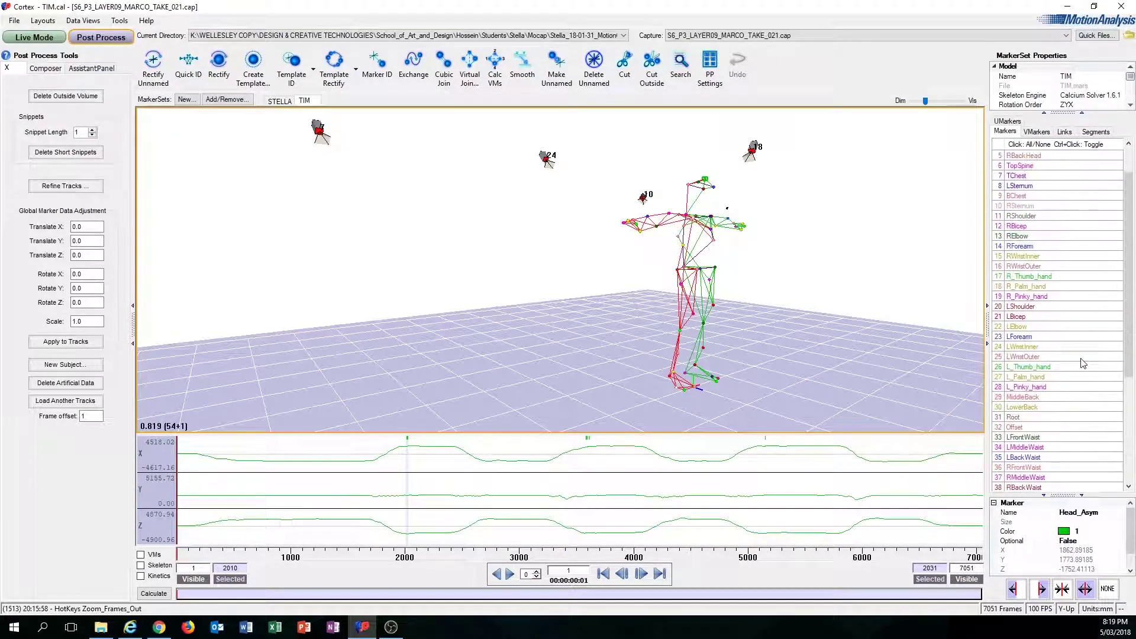
Step: Zoom the Head_Asym graphs in around frame 2010 and select frames 2010 to 2031 across the gap
{"action": "left_click", "coordinate": [408, 492]}
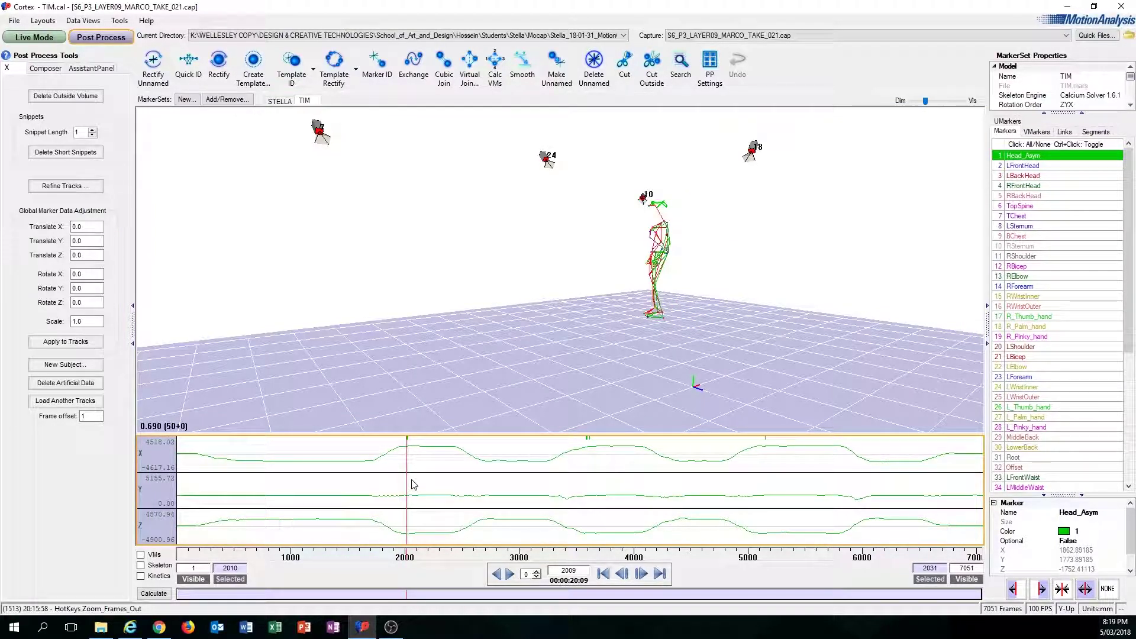
{"action": "key", "text": "i"}
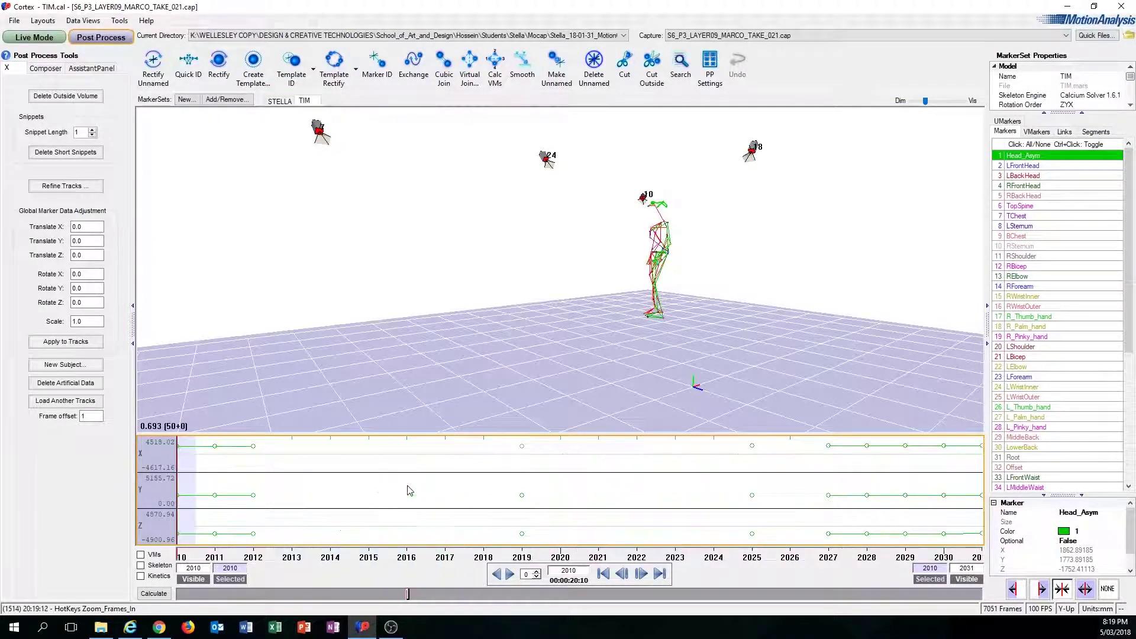
{"action": "key", "text": "o"}
{"action": "key", "text": "o"}
{"action": "key", "text": "o"}
{"action": "key", "text": "o"}
{"action": "key", "text": "o"}
{"action": "key", "text": "o"}
{"action": "key", "text": "o"}
{"action": "key", "text": "o"}
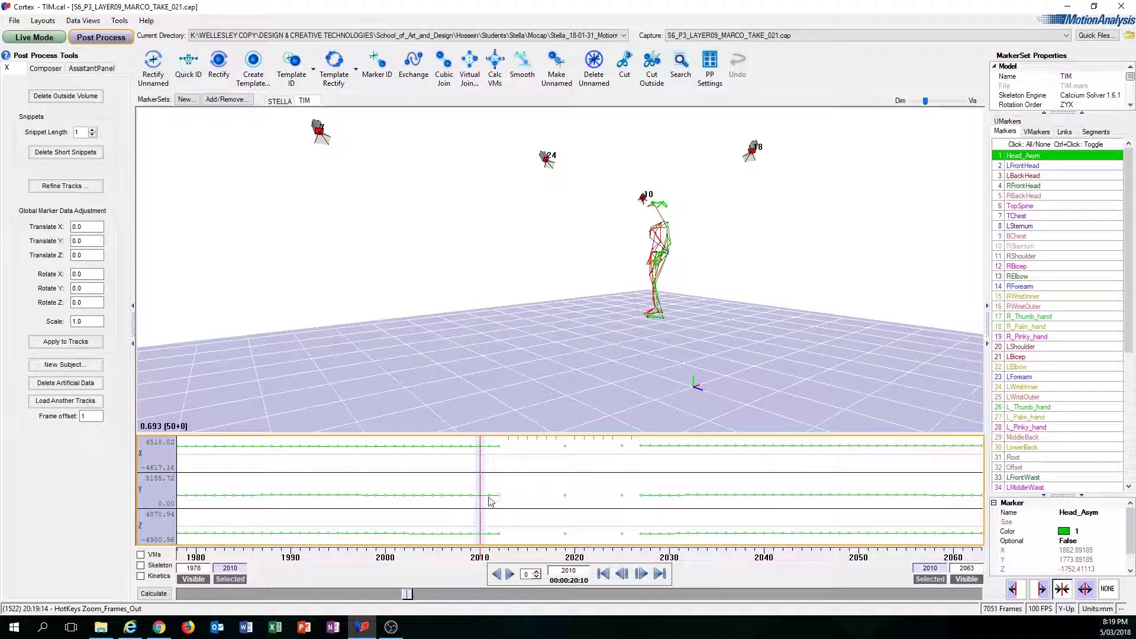
{"action": "mouse_move", "coordinate": [490, 500]}
{"action": "left_mouse_down"}
{"action": "mouse_move", "coordinate": [510, 500]}
{"action": "mouse_move", "coordinate": [482, 502]}
{"action": "left_mouse_up"}
{"action": "middle_click_drag", "start_coordinate": [482, 502], "coordinate": [679, 503]}
{"action": "left_click_drag", "start_coordinate": [679, 504], "coordinate": [586, 497]}
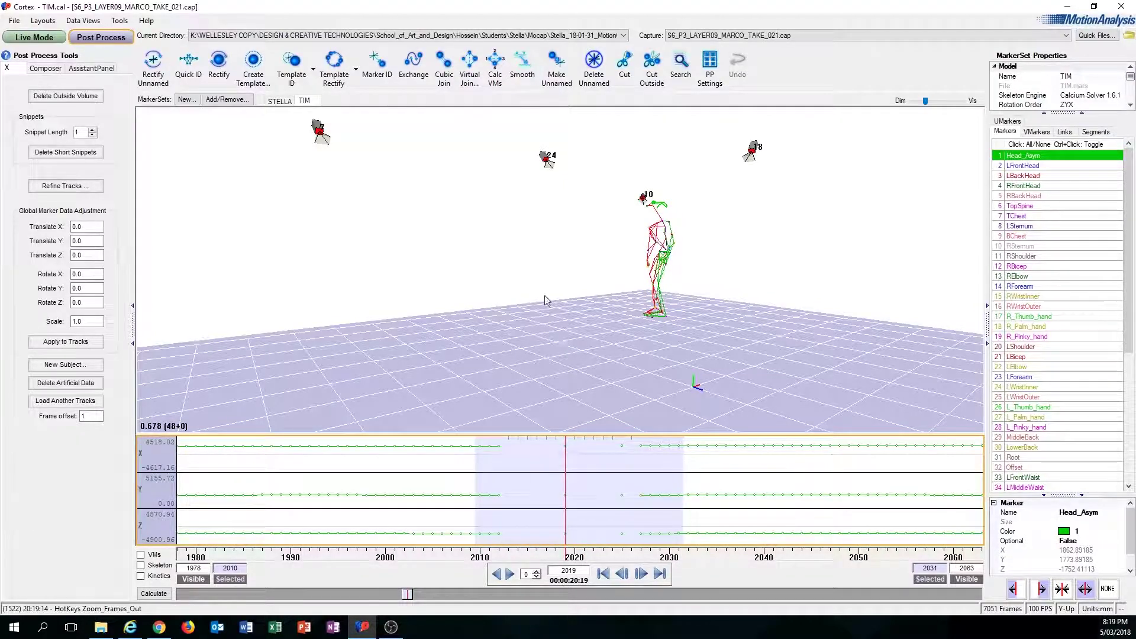
Step: Inspect the Head_Asym trajectory close up around the head and go to frame 2021 inside the gap
{"action": "left_click_drag", "start_coordinate": [545, 302], "coordinate": [684, 274]}
{"action": "middle_click_drag", "start_coordinate": [685, 274], "coordinate": [665, 290]}
{"action": "scroll", "coordinate": [611, 288], "scroll_direction": "up", "scroll_amount": 6}
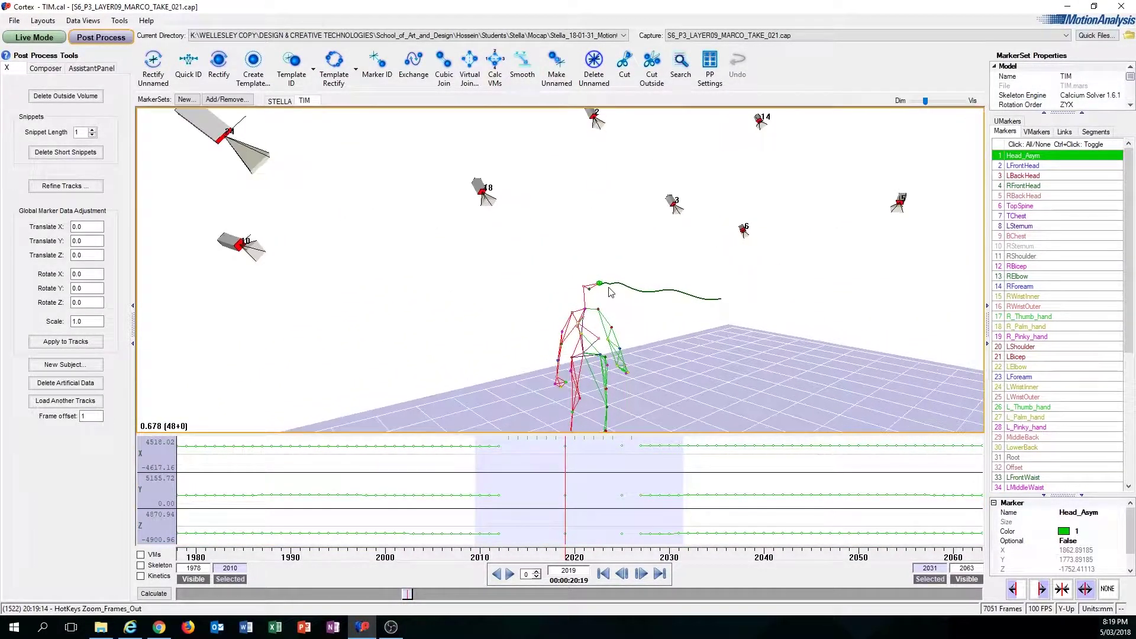
{"action": "scroll", "coordinate": [611, 293], "scroll_direction": "up", "scroll_amount": 7}
{"action": "middle_click_drag", "start_coordinate": [655, 330], "coordinate": [637, 299]}
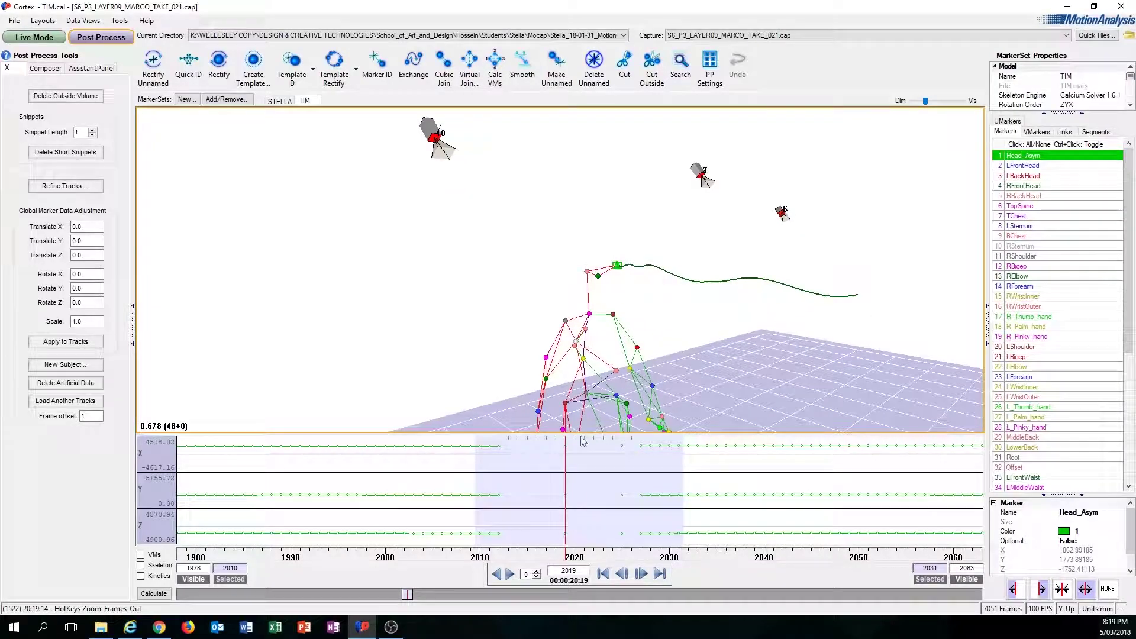
{"action": "left_click_drag", "start_coordinate": [567, 484], "coordinate": [590, 505]}
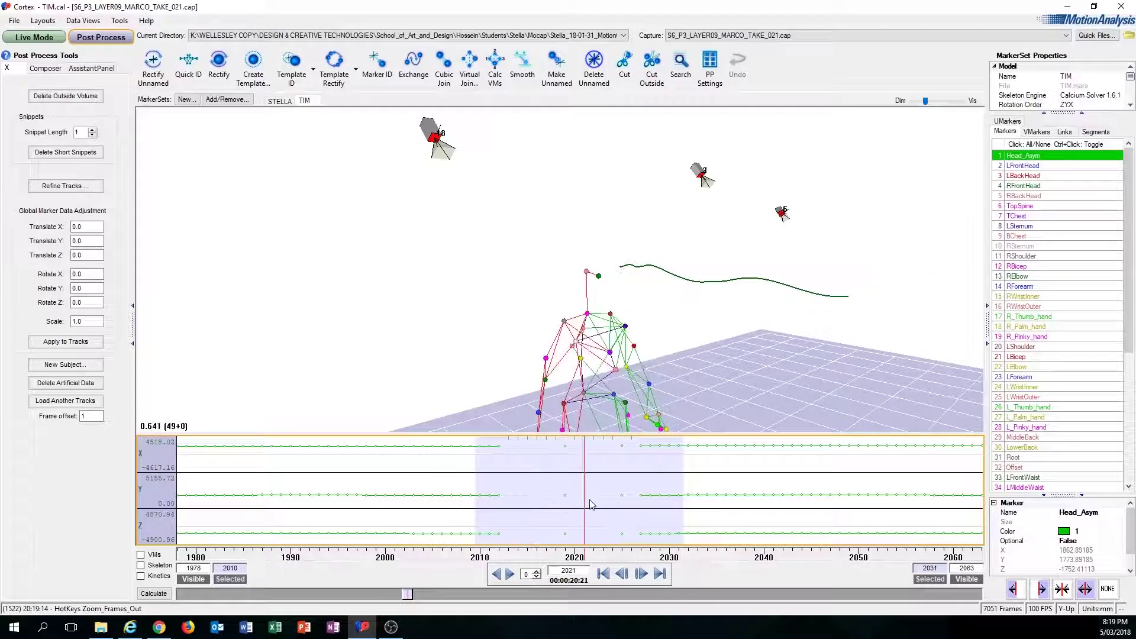
{"action": "left_click_drag", "start_coordinate": [694, 334], "coordinate": [612, 335], "text": "alt"}
{"action": "scroll", "coordinate": [612, 336], "scroll_direction": "down", "scroll_amount": 1}
{"action": "left_click_drag", "start_coordinate": [619, 484], "coordinate": [585, 497]}
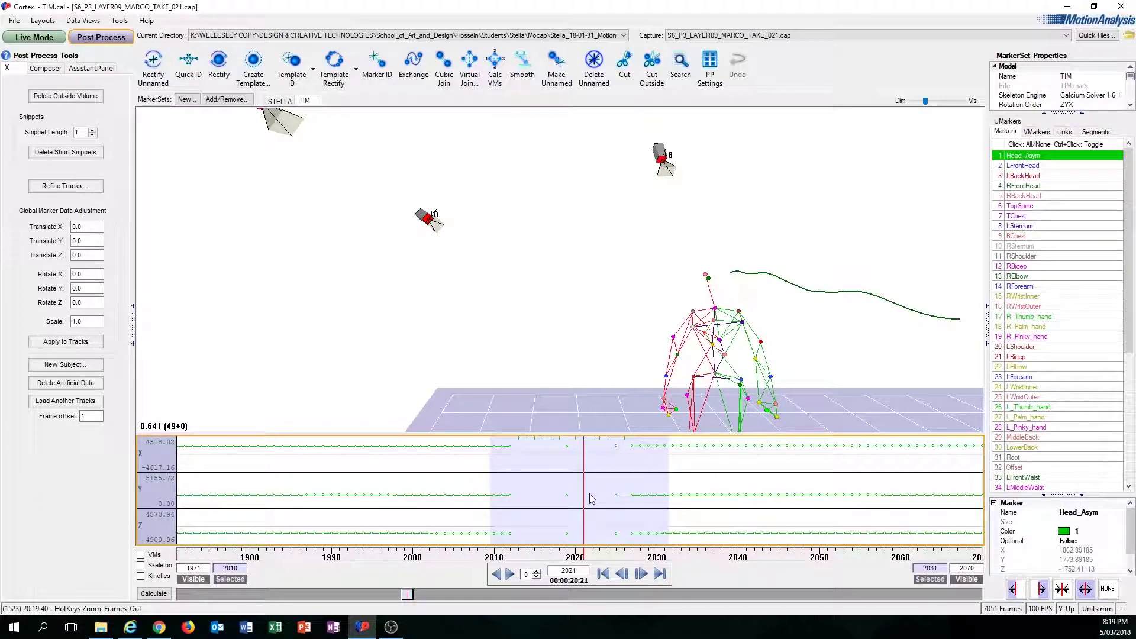
Step: Show the entire 7051-frame range in the graphs and pull the 3D view back to the whole capture volume
{"action": "scroll", "coordinate": [582, 497], "scroll_direction": "down", "scroll_amount": 20}
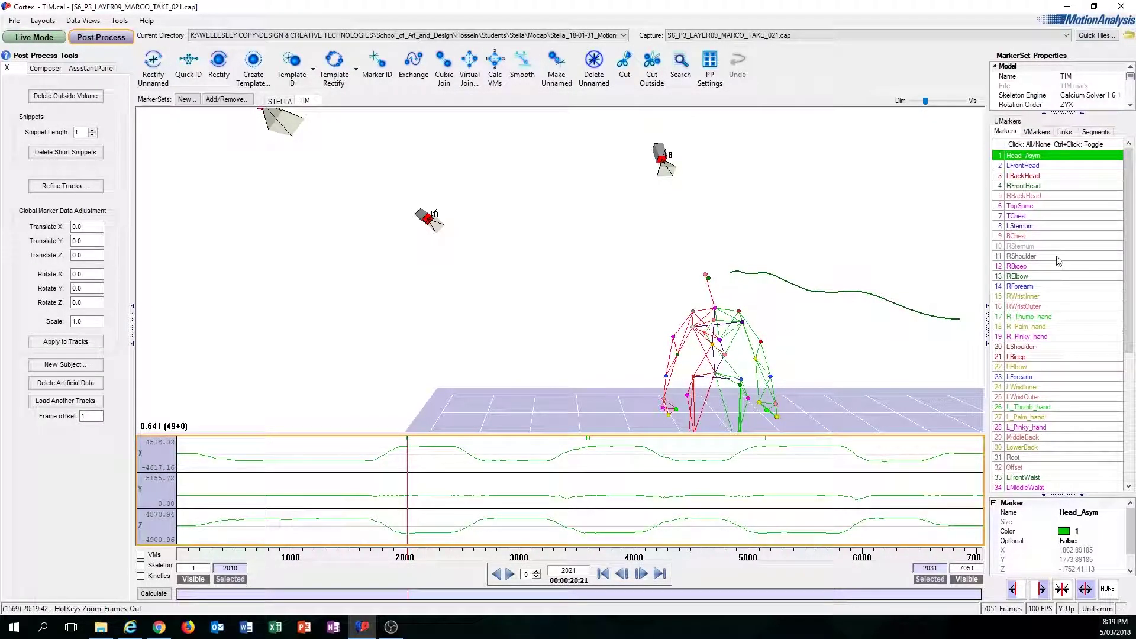
{"action": "middle_click_drag", "start_coordinate": [703, 272], "coordinate": [533, 219]}
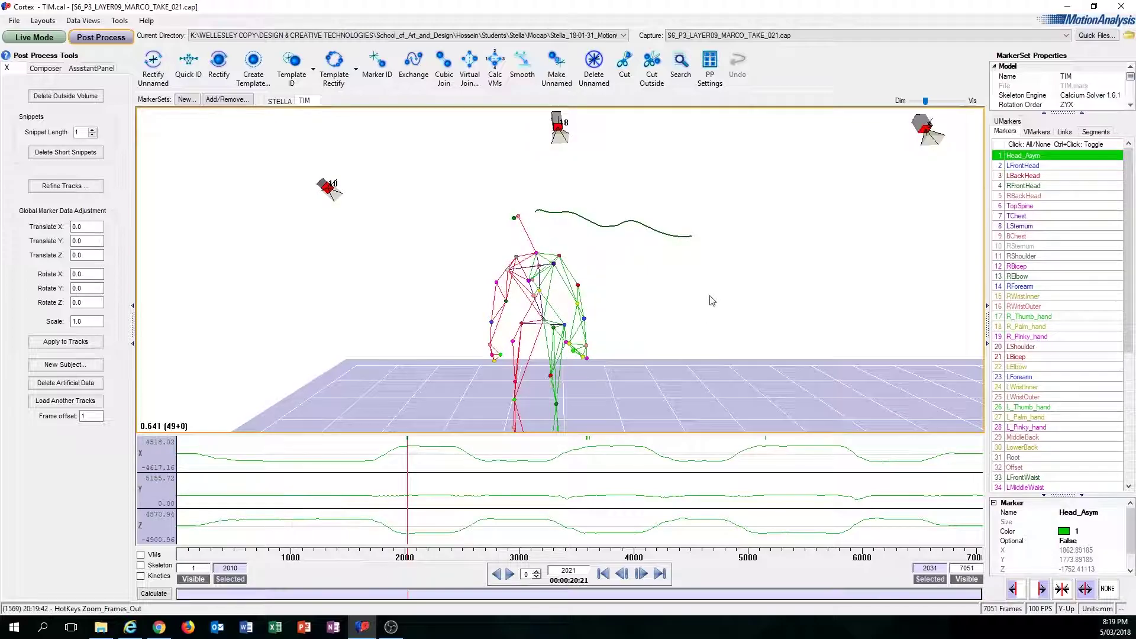
{"action": "scroll", "coordinate": [711, 297], "scroll_direction": "up", "scroll_amount": 1}
{"action": "scroll", "coordinate": [710, 297], "scroll_direction": "down", "scroll_amount": 4}
{"action": "left_click_drag", "start_coordinate": [713, 301], "coordinate": [613, 306]}
{"action": "scroll", "coordinate": [616, 305], "scroll_direction": "down", "scroll_amount": 2}
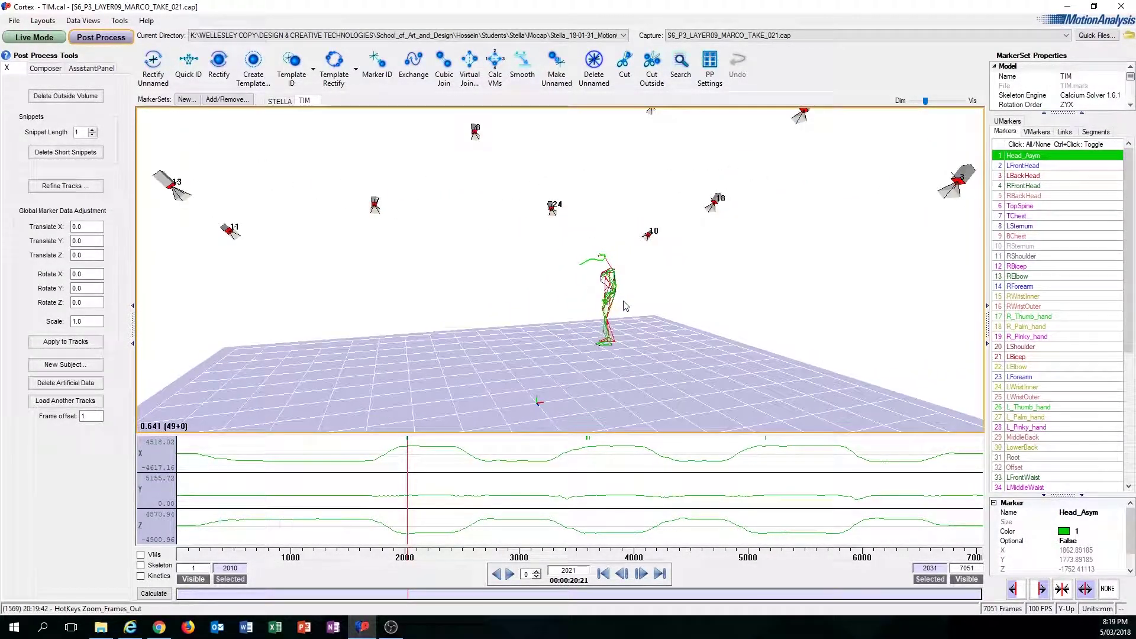
Step: Look through the marker list and view the tracks of LFrontHead, RFrontHead, RBicep, R_Pinky_hand, LElbow and LOuterMeta one after another
{"action": "scroll", "coordinate": [1086, 326], "scroll_direction": "down", "scroll_amount": 7}
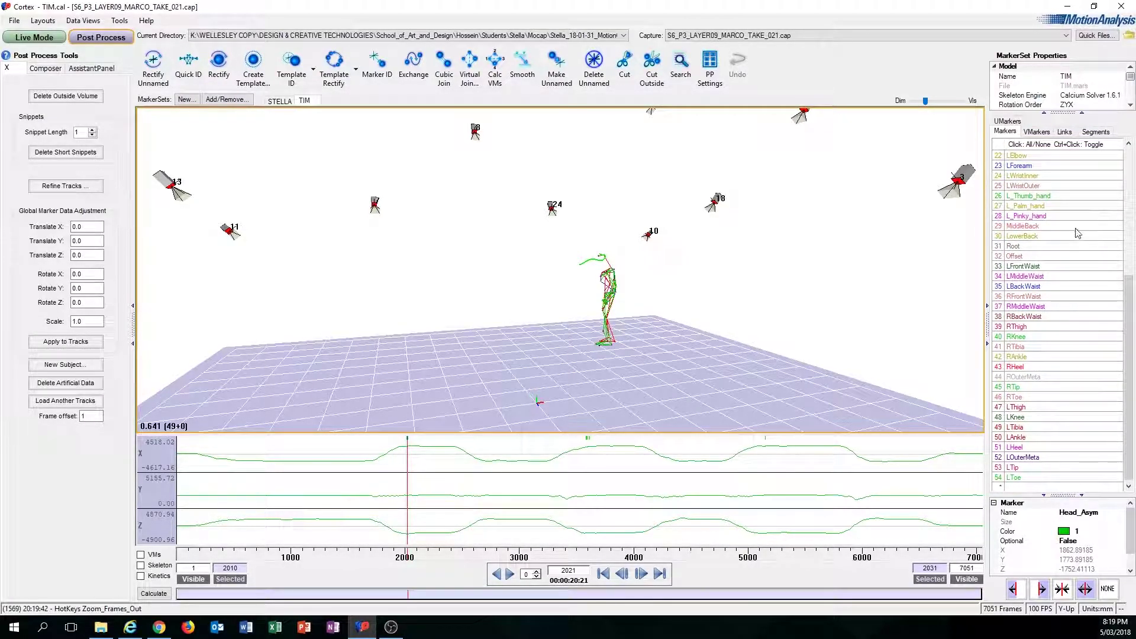
{"action": "scroll", "coordinate": [1075, 235], "scroll_direction": "up", "scroll_amount": 7}
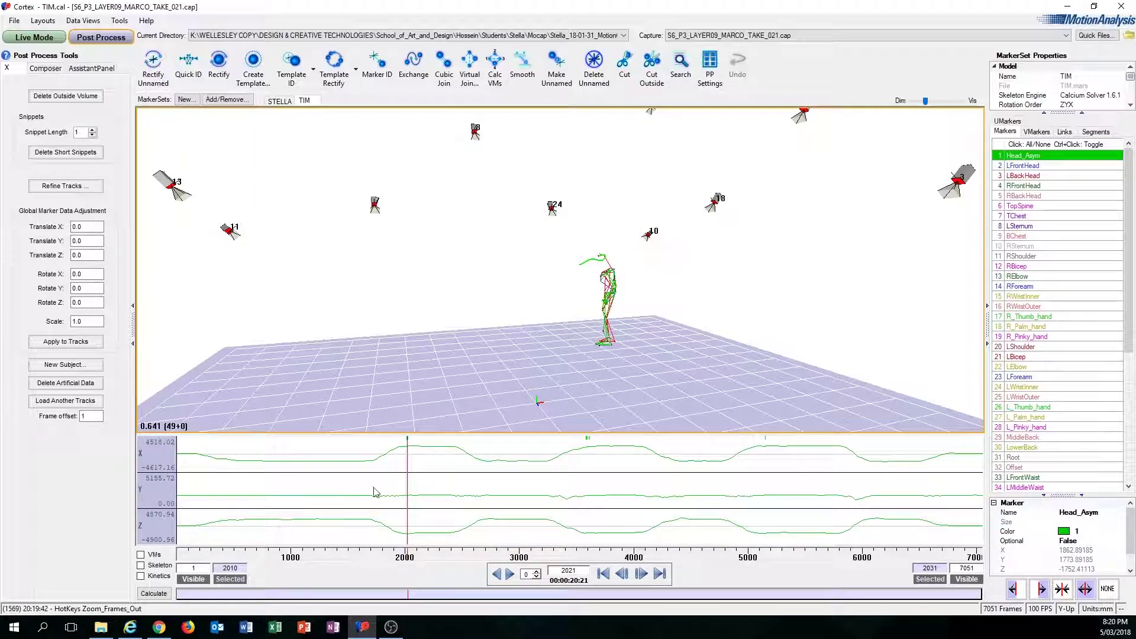
{"action": "scroll", "coordinate": [1065, 240], "scroll_direction": "down", "scroll_amount": 8}
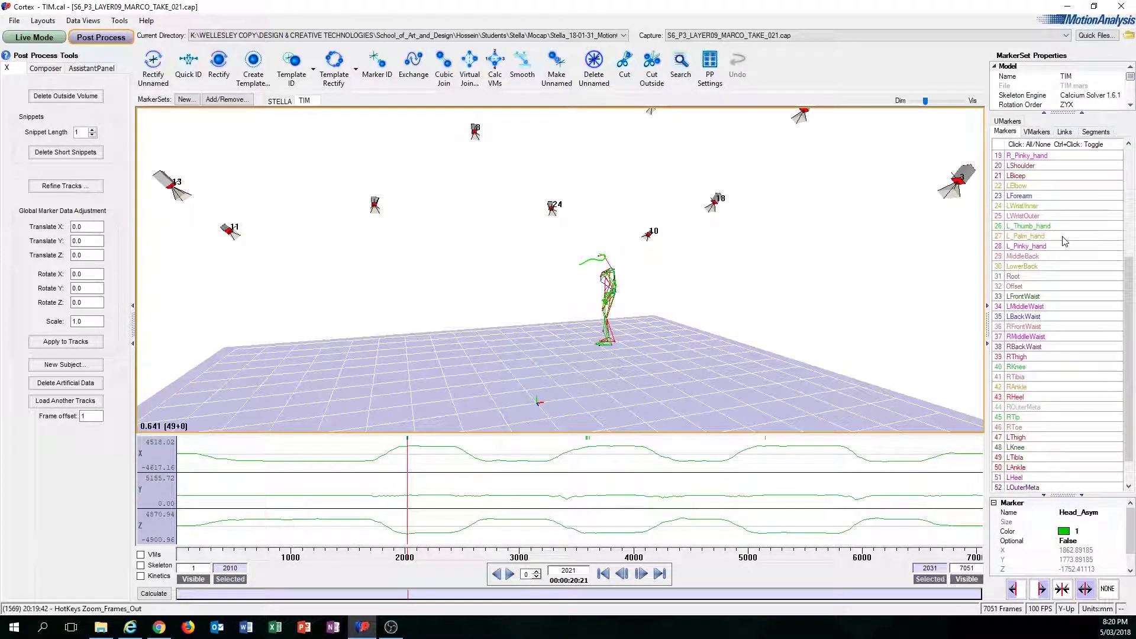
{"action": "scroll", "coordinate": [1082, 205], "scroll_direction": "up", "scroll_amount": 8}
{"action": "left_click", "coordinate": [1047, 166]}
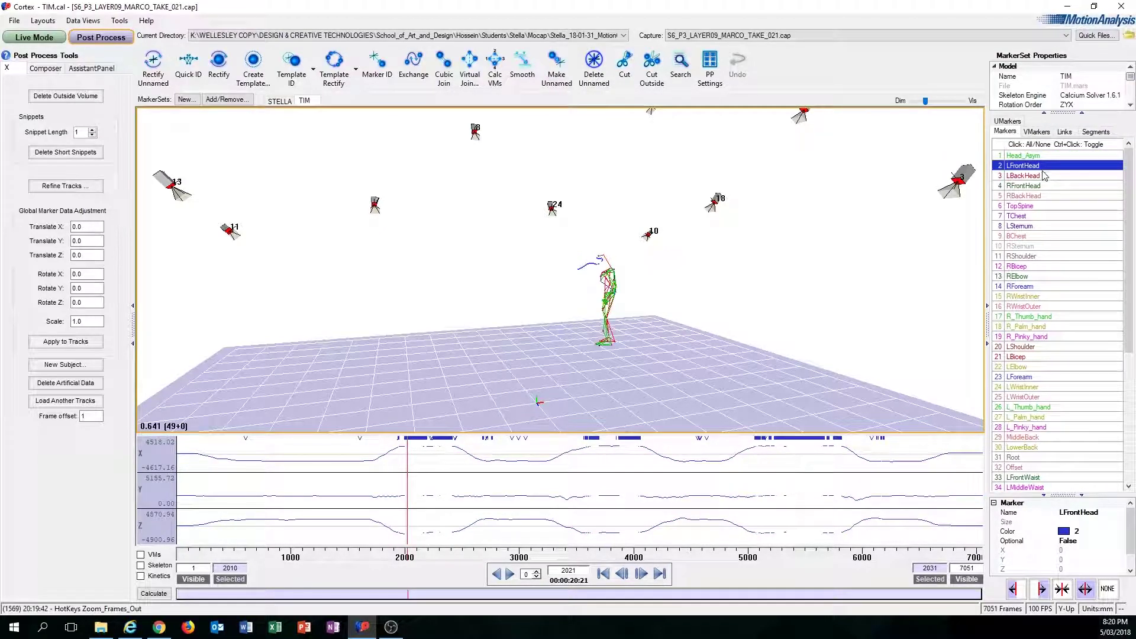
{"action": "left_click", "coordinate": [1047, 185]}
{"action": "left_click", "coordinate": [1047, 266]}
{"action": "left_click", "coordinate": [1049, 336]}
{"action": "left_click", "coordinate": [1050, 367]}
{"action": "scroll", "coordinate": [1058, 372], "scroll_direction": "down", "scroll_amount": 6}
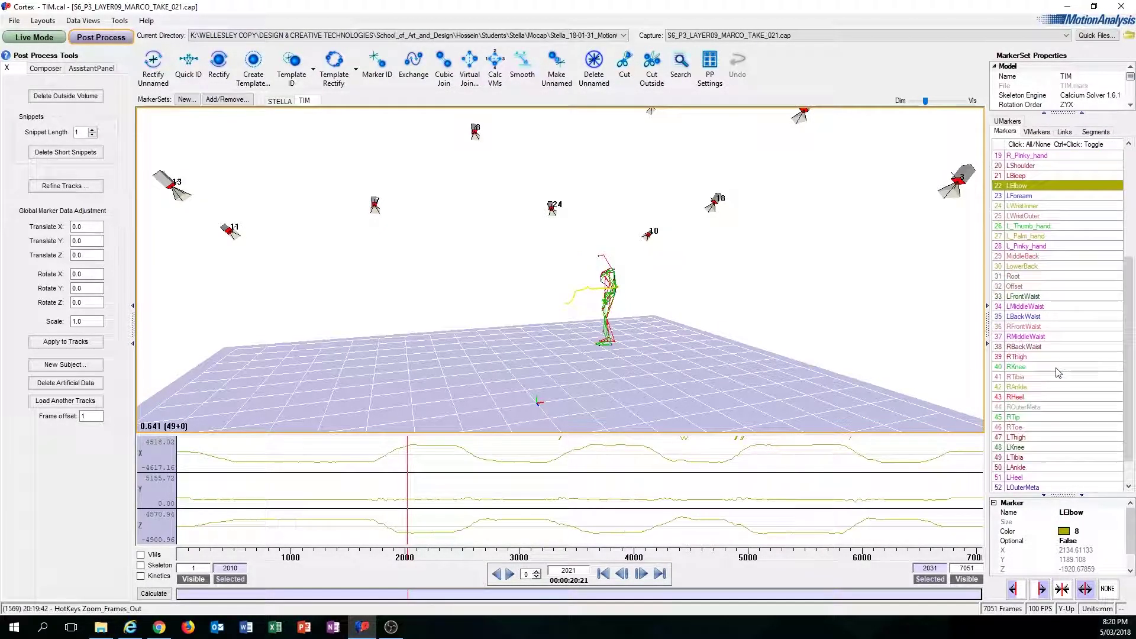
{"action": "scroll", "coordinate": [1058, 372], "scroll_direction": "down", "scroll_amount": 2}
{"action": "left_click", "coordinate": [1034, 449]}
Step: Check the LOuterMeta marker in the 3D view at frames 3278, 2403 and 2548
{"action": "mouse_move", "coordinate": [552, 470]}
{"action": "left_mouse_down"}
{"action": "mouse_move", "coordinate": [762, 481]}
{"action": "mouse_move", "coordinate": [529, 480]}
{"action": "mouse_move", "coordinate": [778, 479]}
{"action": "mouse_move", "coordinate": [551, 476]}
{"action": "left_mouse_up"}
{"action": "left_click_drag", "start_coordinate": [620, 347], "coordinate": [640, 270], "text": "alt"}
{"action": "left_click_drag", "start_coordinate": [491, 312], "coordinate": [577, 329], "text": "alt"}
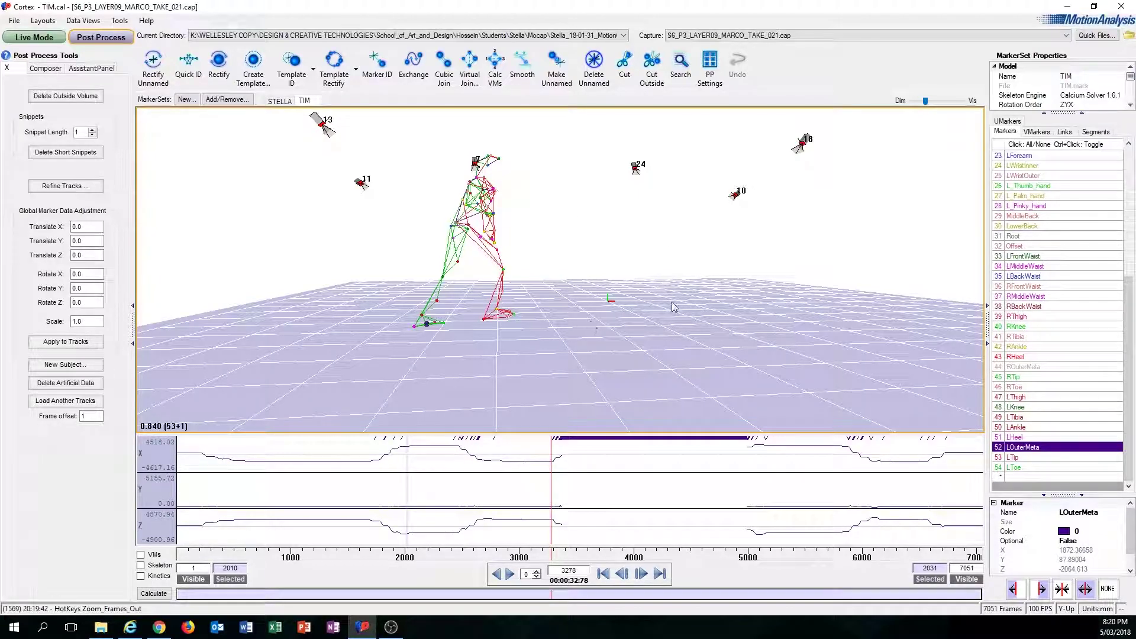
{"action": "left_click_drag", "start_coordinate": [567, 500], "coordinate": [451, 485]}
{"action": "left_click_drag", "start_coordinate": [598, 284], "coordinate": [562, 296]}
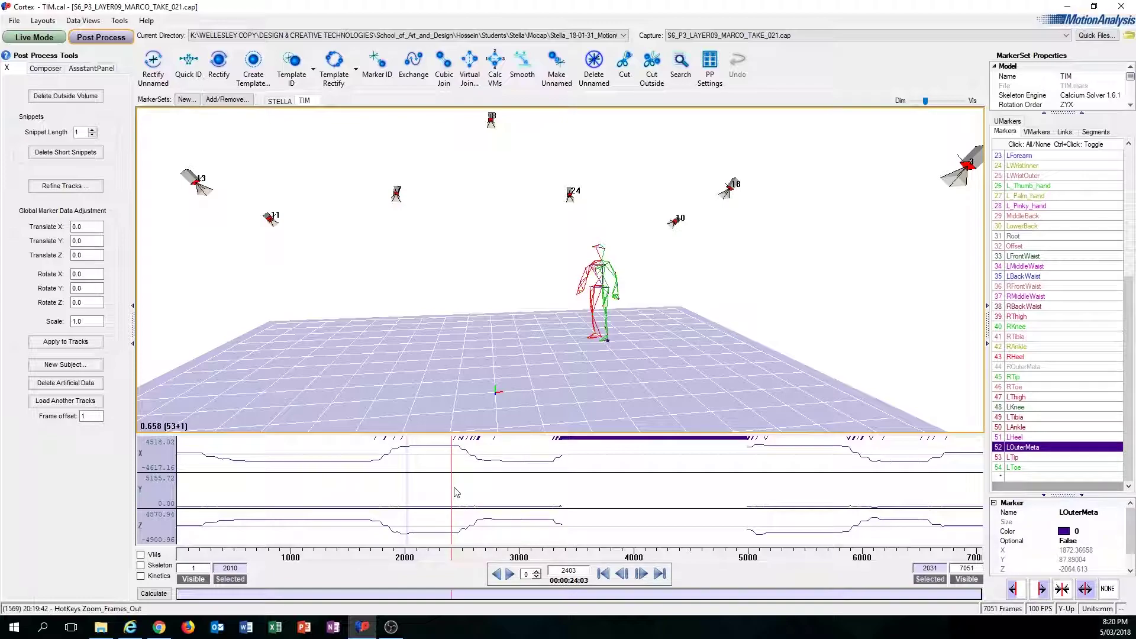
{"action": "mouse_move", "coordinate": [456, 492]}
{"action": "left_mouse_down"}
{"action": "mouse_move", "coordinate": [470, 491]}
{"action": "mouse_move", "coordinate": [437, 485]}
{"action": "mouse_move", "coordinate": [470, 484]}
{"action": "mouse_move", "coordinate": [461, 479]}
{"action": "mouse_move", "coordinate": [478, 477]}
{"action": "mouse_move", "coordinate": [461, 476]}
{"action": "mouse_move", "coordinate": [476, 478]}
{"action": "mouse_move", "coordinate": [470, 471]}
{"action": "left_mouse_up"}
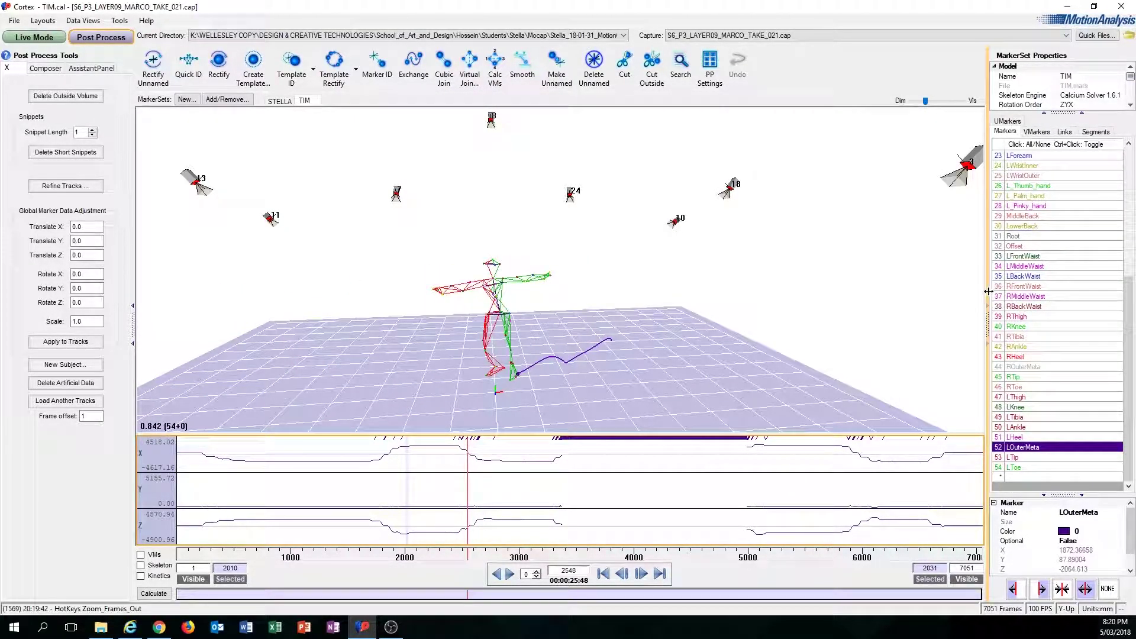
Step: View the LFrontWaist track, then inspect the LFrontHead gaps around frame 2031 and widen the graph's frame range
{"action": "left_click", "coordinate": [1050, 258]}
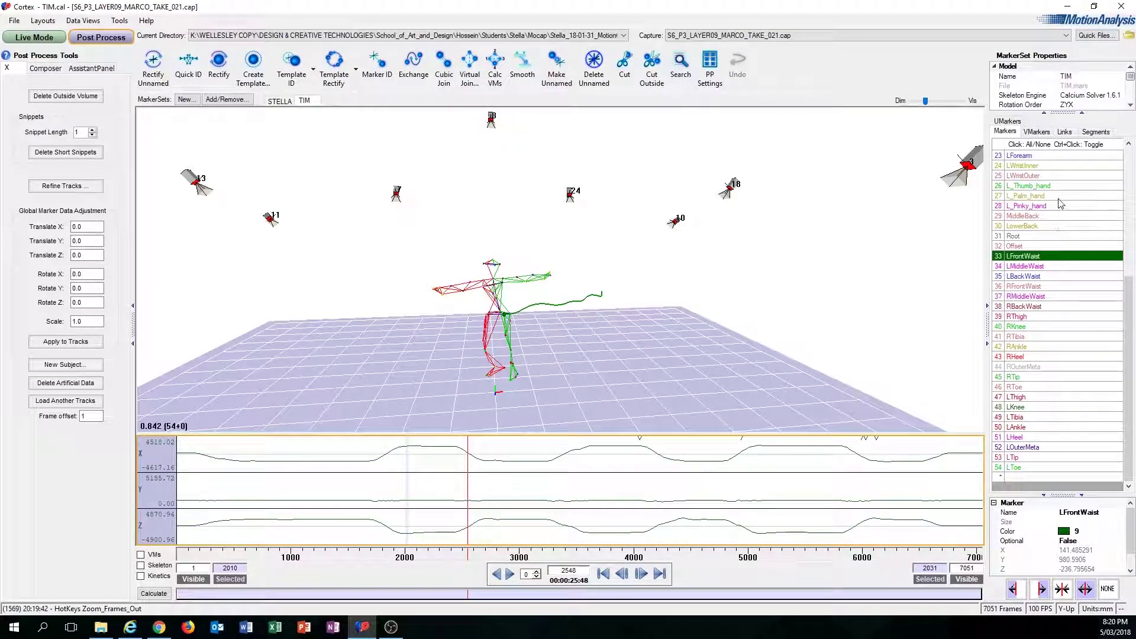
{"action": "scroll", "coordinate": [1059, 201], "scroll_direction": "up", "scroll_amount": 7}
{"action": "left_click", "coordinate": [1051, 166]}
{"action": "left_click_drag", "start_coordinate": [502, 480], "coordinate": [689, 462]}
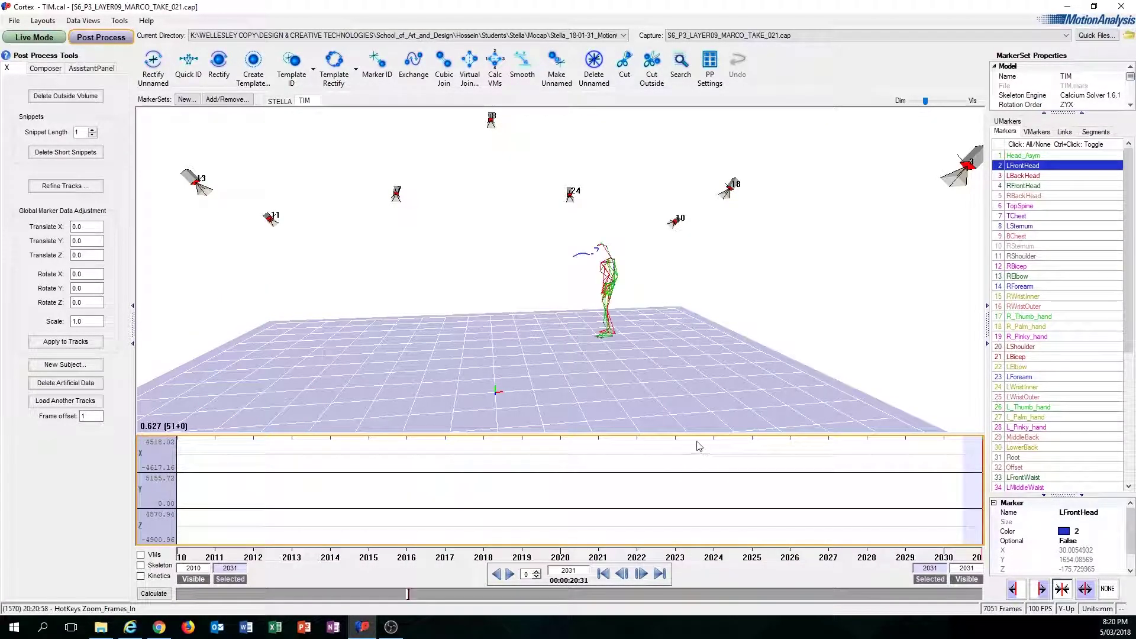
{"action": "key", "text": "o"}
{"action": "key", "text": "o"}
{"action": "key", "text": "o"}
{"action": "key", "text": "o"}
{"action": "key", "text": "o"}
{"action": "key", "text": "o"}
{"action": "key", "text": "o"}
{"action": "key", "text": "o"}
{"action": "key", "text": "o"}
{"action": "key", "text": "o"}
{"action": "key", "text": "o"}
{"action": "key", "text": "o"}
{"action": "key", "text": "o"}
{"action": "key", "text": "o"}
{"action": "key", "text": "o"}
{"action": "key", "text": "o"}
{"action": "key", "text": "o"}
{"action": "key", "text": "o"}
{"action": "key", "text": "o"}
{"action": "key", "text": "o"}
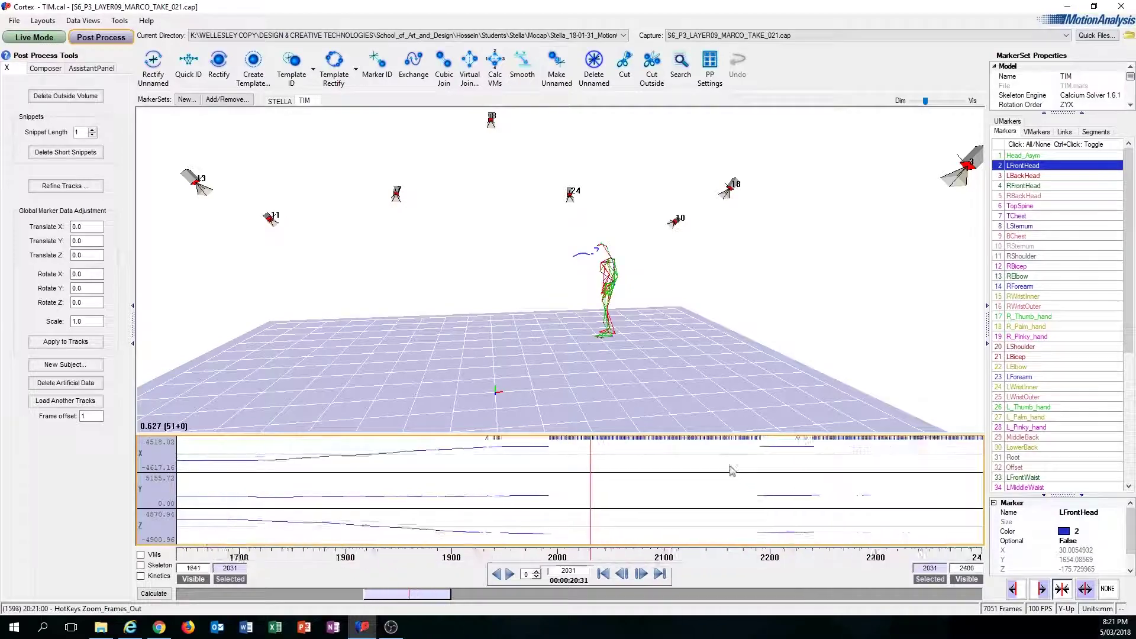
{"action": "scroll", "coordinate": [732, 470], "scroll_direction": "down", "scroll_amount": 10}
Step: Go to frame 2991 and inspect the LFrontHead track around it at close and wide graph ranges
{"action": "left_click", "coordinate": [654, 480]}
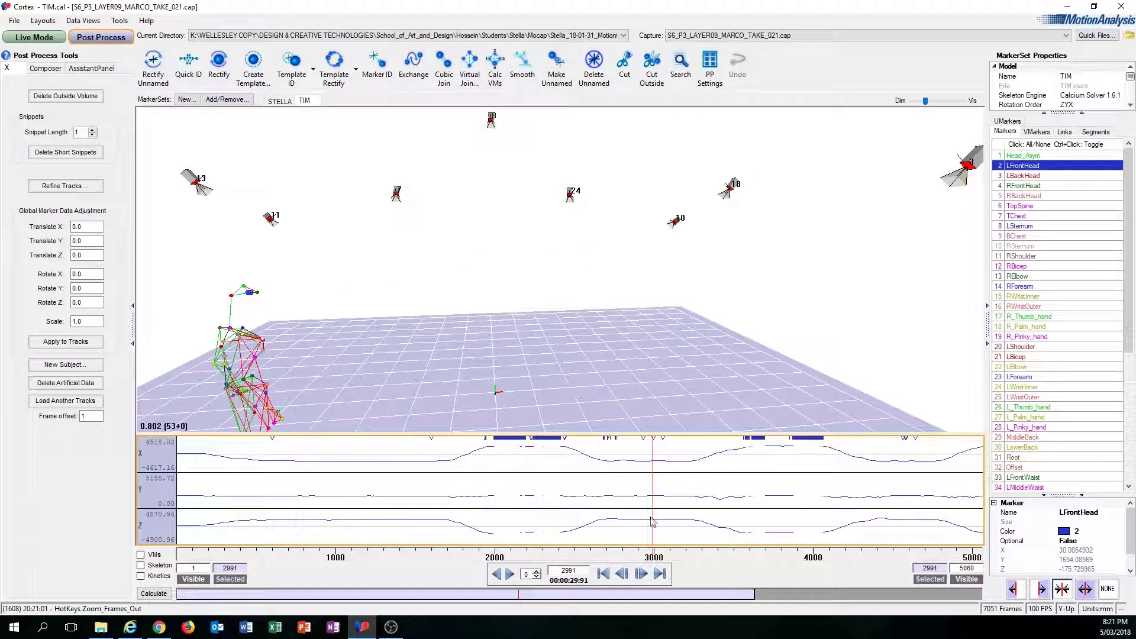
{"action": "scroll", "coordinate": [672, 468], "scroll_direction": "up", "scroll_amount": 10}
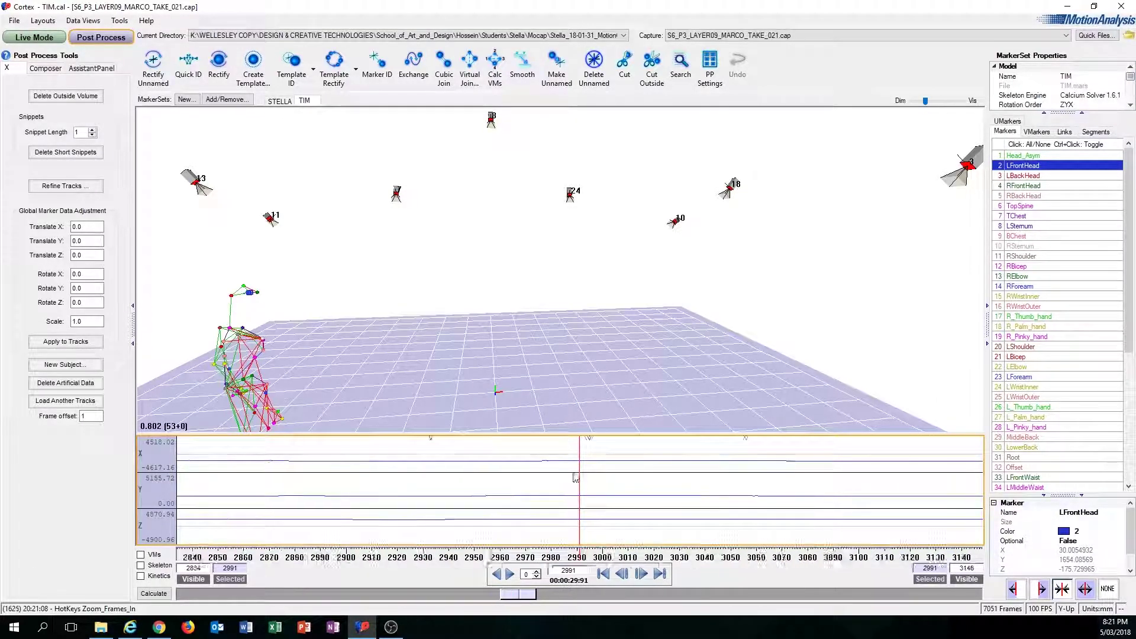
{"action": "scroll", "coordinate": [580, 485], "scroll_direction": "down", "scroll_amount": 10}
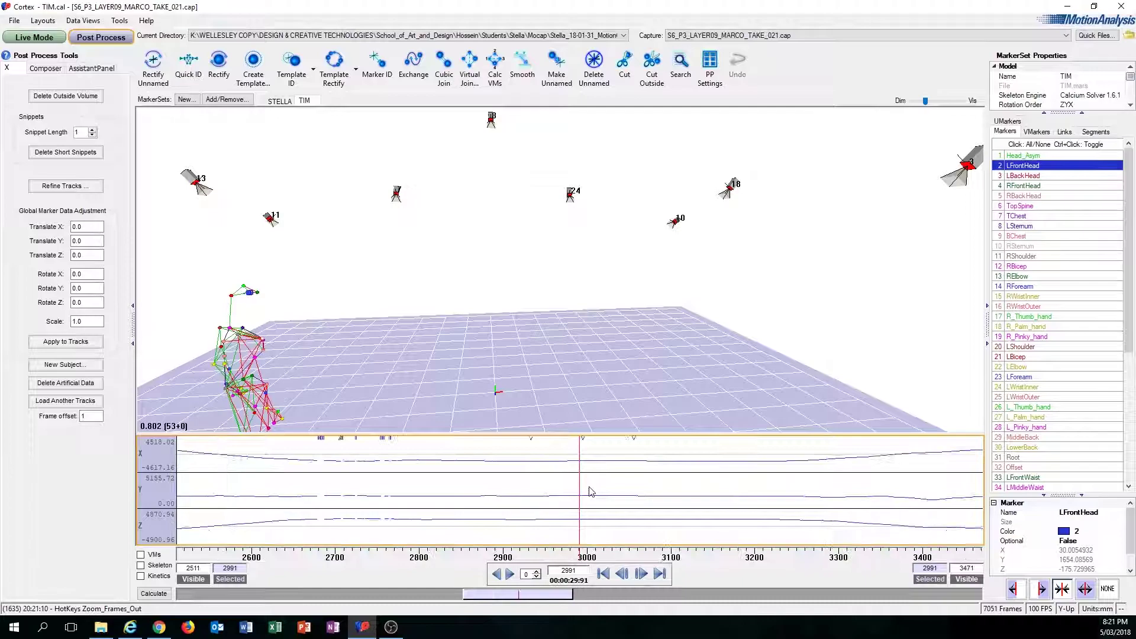
Step: Go to frame 4565, narrow the LFrontHead graphs to its neighbouring frames and recentre the 3D view
{"action": "left_click_drag", "start_coordinate": [580, 485], "coordinate": [699, 460]}
{"action": "scroll", "coordinate": [598, 489], "scroll_direction": "down", "scroll_amount": 5}
{"action": "scroll", "coordinate": [644, 471], "scroll_direction": "up", "scroll_amount": 1}
{"action": "scroll", "coordinate": [644, 475], "scroll_direction": "up", "scroll_amount": 20}
{"action": "left_click_drag", "start_coordinate": [583, 477], "coordinate": [625, 480]}
{"action": "key", "text": "c"}
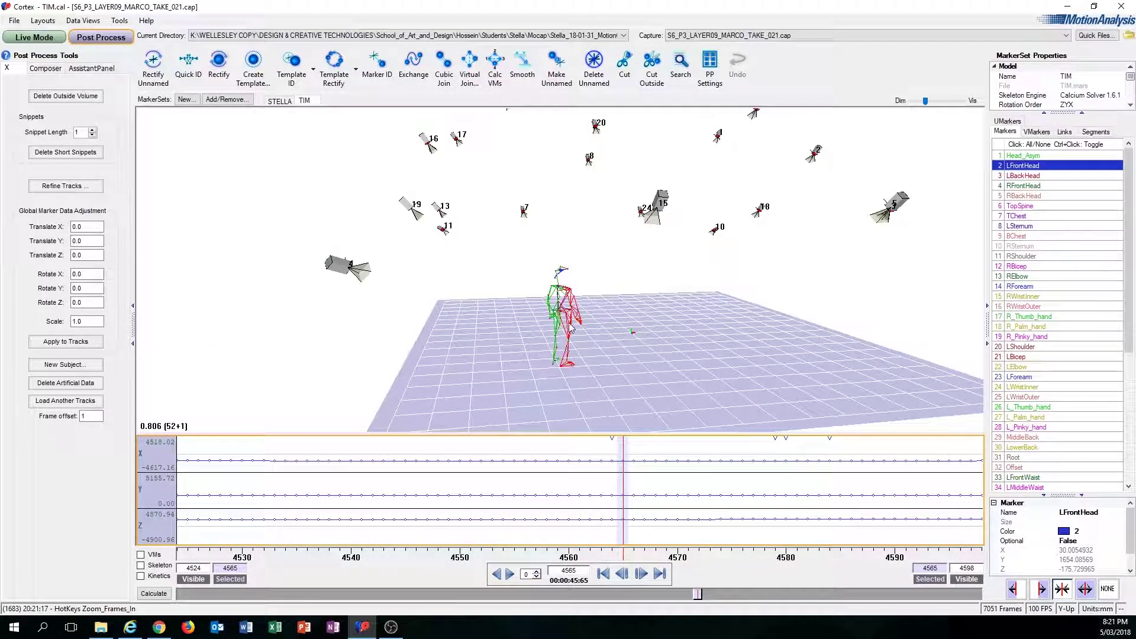
Step: Examine the head markers close up while scrubbing the LFrontHead track back and forth around frame 4553
{"action": "mouse_move", "coordinate": [610, 327]}
{"action": "left_mouse_down", "text": "alt"}
{"action": "mouse_move", "coordinate": [601, 259]}
{"action": "mouse_move", "coordinate": [631, 291]}
{"action": "mouse_move", "coordinate": [381, 296]}
{"action": "left_mouse_up", "text": "alt"}
{"action": "scroll", "coordinate": [603, 261], "scroll_direction": "up", "scroll_amount": 10}
{"action": "scroll", "coordinate": [603, 264], "scroll_direction": "up", "scroll_amount": 5}
{"action": "left_click_drag", "start_coordinate": [620, 488], "coordinate": [684, 494]}
{"action": "left_click_drag", "start_coordinate": [474, 493], "coordinate": [498, 473]}
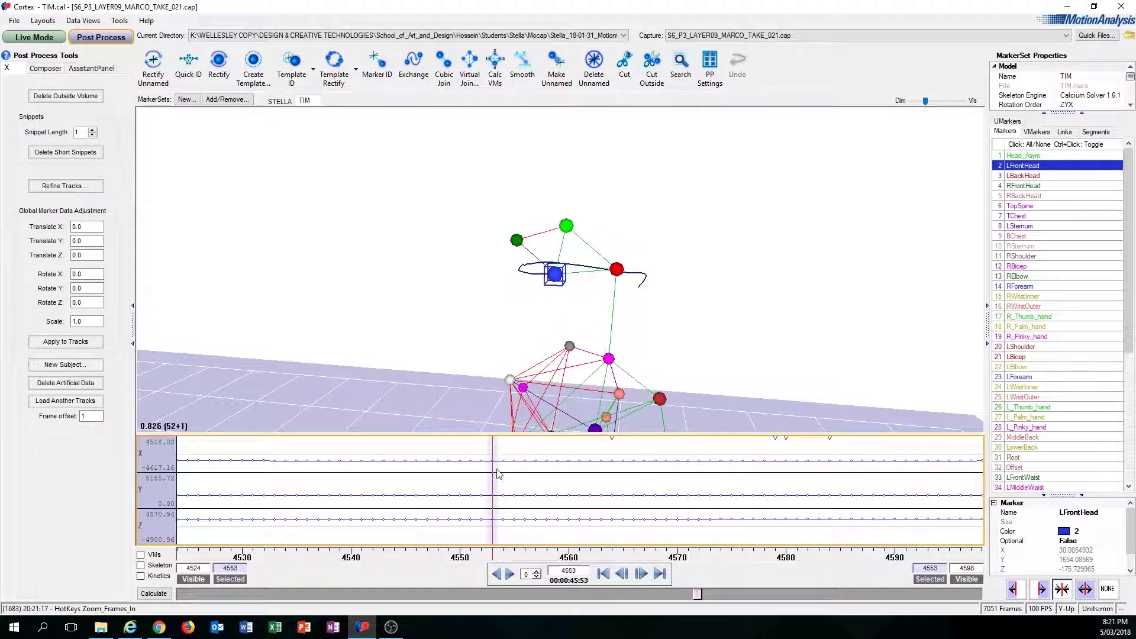
{"action": "left_click_drag", "start_coordinate": [593, 468], "coordinate": [639, 471]}
Step: Display the RForearm track at frame 4564 and widen the graphs to frames 4441 to 4681
{"action": "left_click", "coordinate": [1038, 287]}
{"action": "left_click_drag", "start_coordinate": [728, 288], "coordinate": [676, 291]}
{"action": "scroll", "coordinate": [676, 291], "scroll_direction": "up", "scroll_amount": 1}
{"action": "key", "text": "o"}
{"action": "key", "text": "o"}
{"action": "key", "text": "o"}
{"action": "key", "text": "o"}
{"action": "key", "text": "o"}
{"action": "key", "text": "o"}
{"action": "key", "text": "o"}
{"action": "key", "text": "o"}
{"action": "key", "text": "o"}
{"action": "key", "text": "o"}
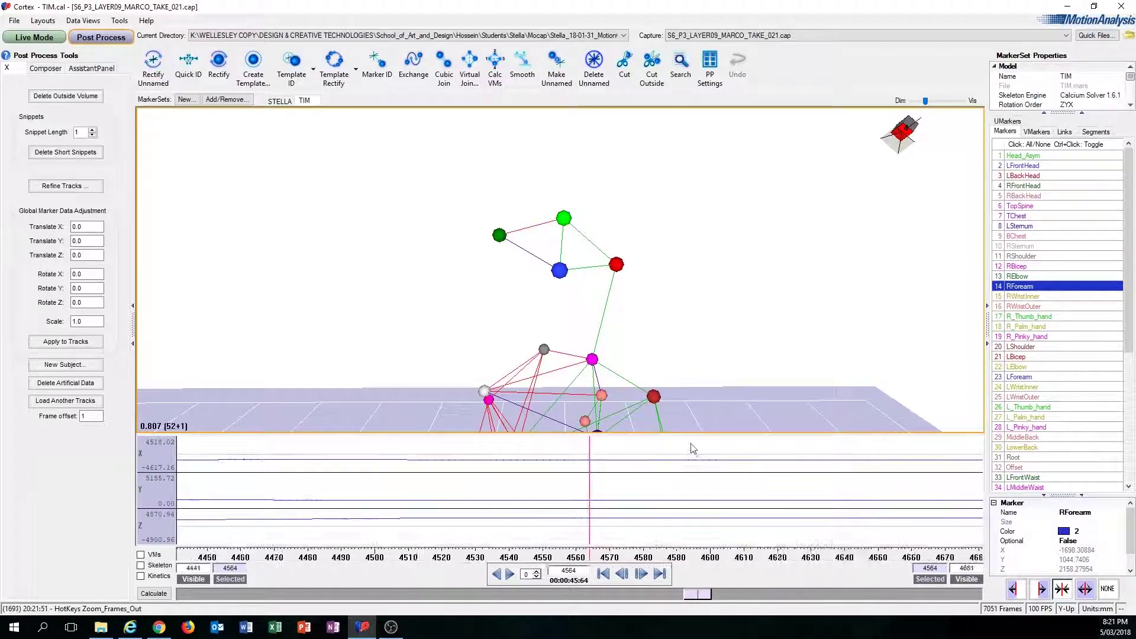
Step: Widen the graphs to the full take, frames 1 to 7051, and display the Head_Asym track
{"action": "key", "text": "minus"}
{"action": "key", "text": "minus"}
{"action": "key", "text": "minus"}
{"action": "left_click", "coordinate": [1042, 357]}
{"action": "left_click", "coordinate": [1048, 156]}
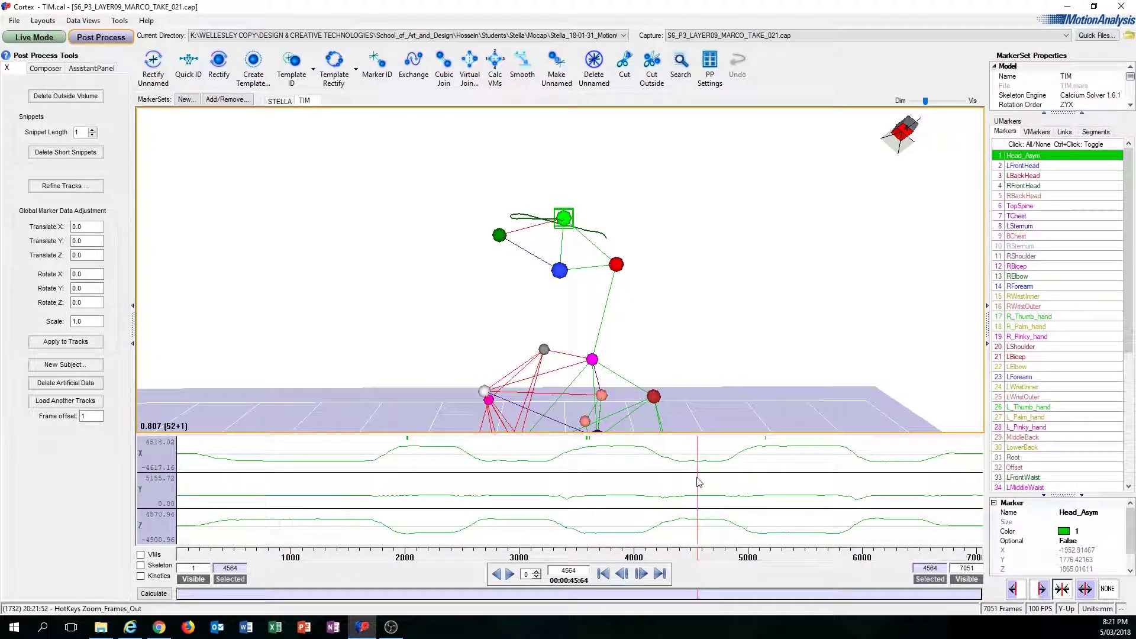
Step: Go to the Head_Asym gap just past frame 5150 and narrow the graphs to frames 5120 to 5182
{"action": "left_click_drag", "start_coordinate": [699, 481], "coordinate": [762, 479]}
{"action": "left_click_drag", "start_coordinate": [762, 480], "coordinate": [768, 478]}
{"action": "scroll", "coordinate": [767, 478], "scroll_direction": "up", "scroll_amount": 5}
Step: Scrub back and forth across the Head_Asym gap, stopping at frame 5153, to compare the head markers in 3D
{"action": "mouse_move", "coordinate": [580, 489]}
{"action": "left_mouse_down"}
{"action": "mouse_move", "coordinate": [669, 486]}
{"action": "mouse_move", "coordinate": [538, 477]}
{"action": "mouse_move", "coordinate": [677, 494]}
{"action": "mouse_move", "coordinate": [347, 497]}
{"action": "mouse_move", "coordinate": [622, 491]}
{"action": "mouse_move", "coordinate": [565, 492]}
{"action": "mouse_move", "coordinate": [598, 493]}
{"action": "left_mouse_up"}
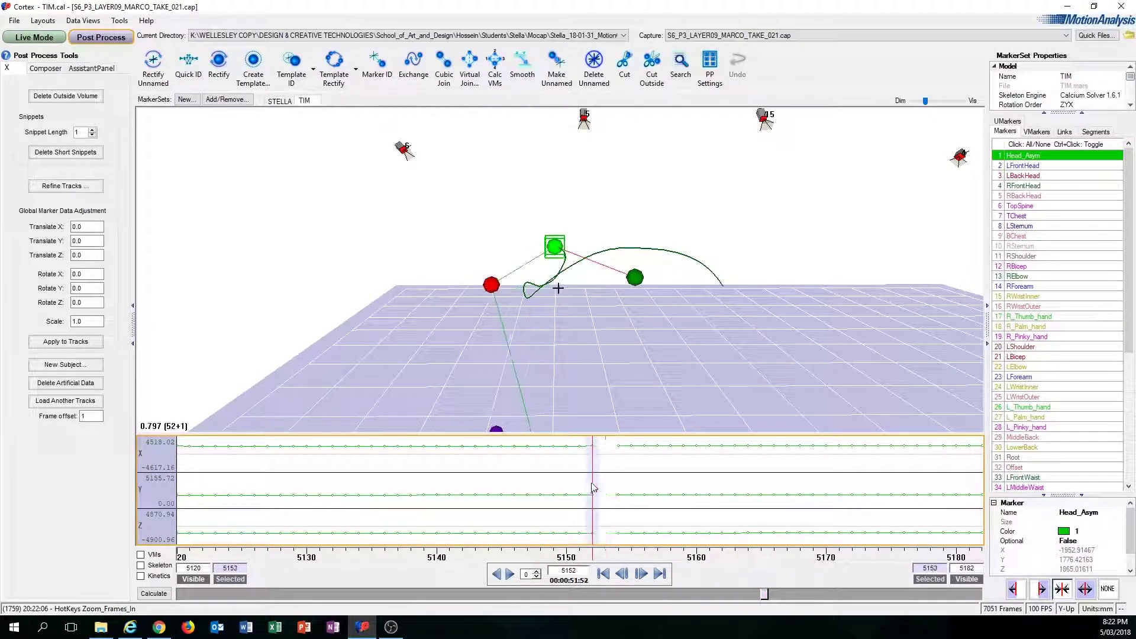
{"action": "mouse_move", "coordinate": [593, 490]}
{"action": "left_mouse_down"}
{"action": "mouse_move", "coordinate": [615, 491]}
{"action": "mouse_move", "coordinate": [590, 487]}
{"action": "left_mouse_up"}
{"action": "left_click_drag", "start_coordinate": [594, 478], "coordinate": [609, 475]}
{"action": "mouse_move", "coordinate": [605, 500]}
{"action": "left_mouse_down"}
{"action": "mouse_move", "coordinate": [637, 496]}
{"action": "mouse_move", "coordinate": [594, 511]}
{"action": "mouse_move", "coordinate": [605, 510]}
{"action": "left_mouse_up"}
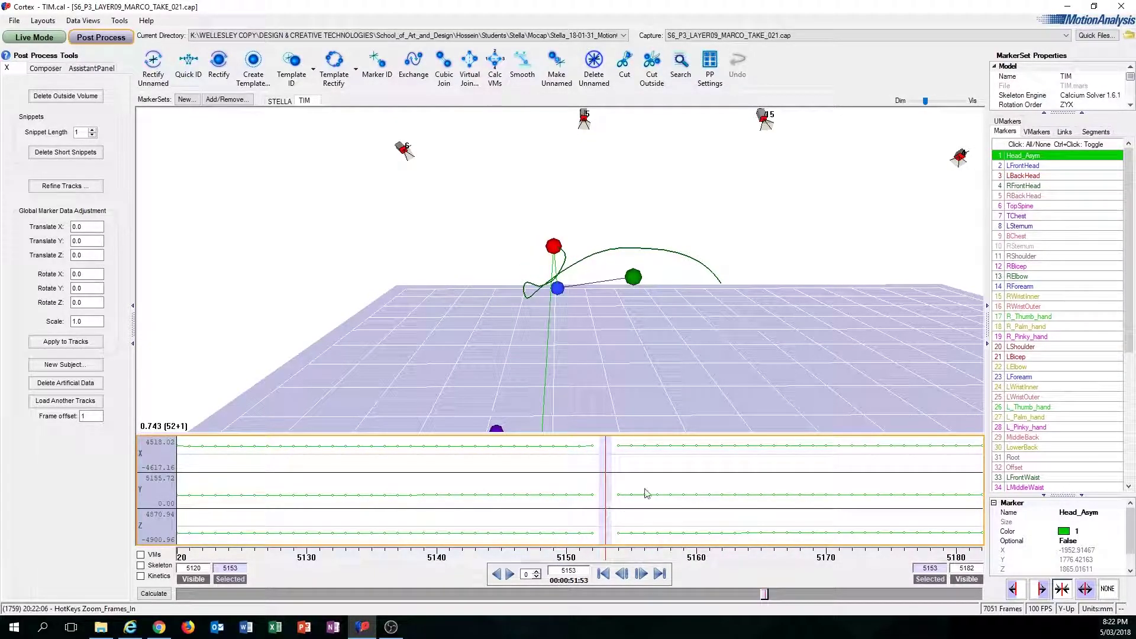
Step: Widen the Head_Asym graphs back to frames 1 to 7051 and go to frame 6005
{"action": "key", "text": "o"}
{"action": "key", "text": "o"}
{"action": "key", "text": "o"}
{"action": "key", "text": "o"}
{"action": "key", "text": "o"}
{"action": "key", "text": "o"}
{"action": "key", "text": "o"}
{"action": "key", "text": "o"}
{"action": "key", "text": "o"}
{"action": "key", "text": "o"}
{"action": "left_click_drag", "start_coordinate": [756, 509], "coordinate": [865, 487]}
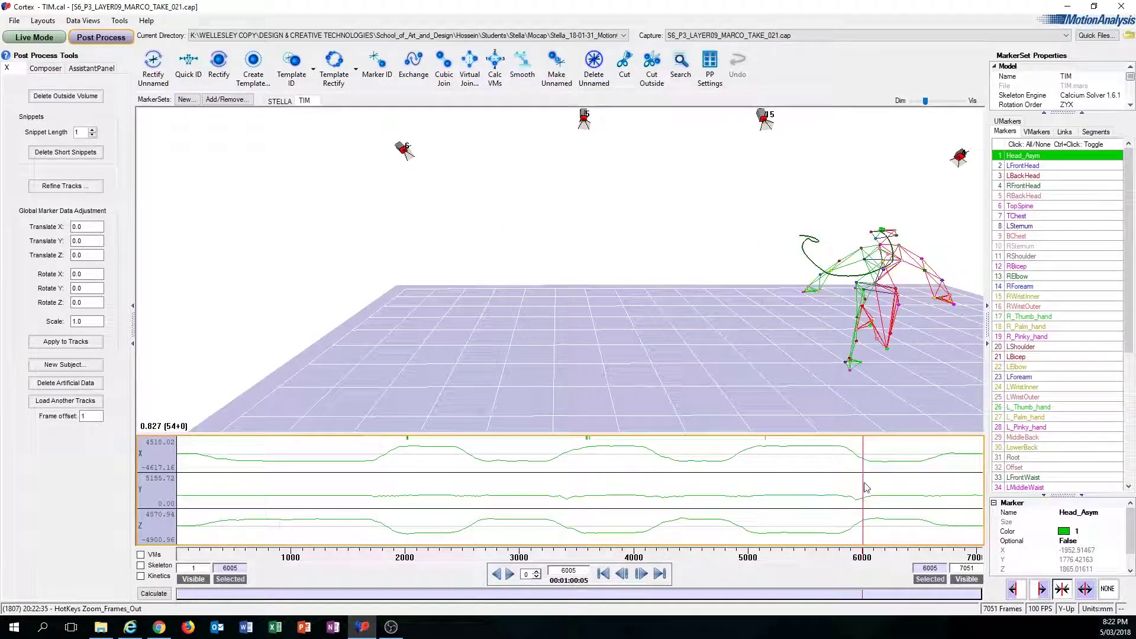
Step: Examine the whole figure and the Head_Asym trajectory at frame 6005 from different angles and distances in the 3D view
{"action": "left_click_drag", "start_coordinate": [785, 324], "coordinate": [627, 300]}
{"action": "scroll", "coordinate": [663, 296], "scroll_direction": "down", "scroll_amount": 10}
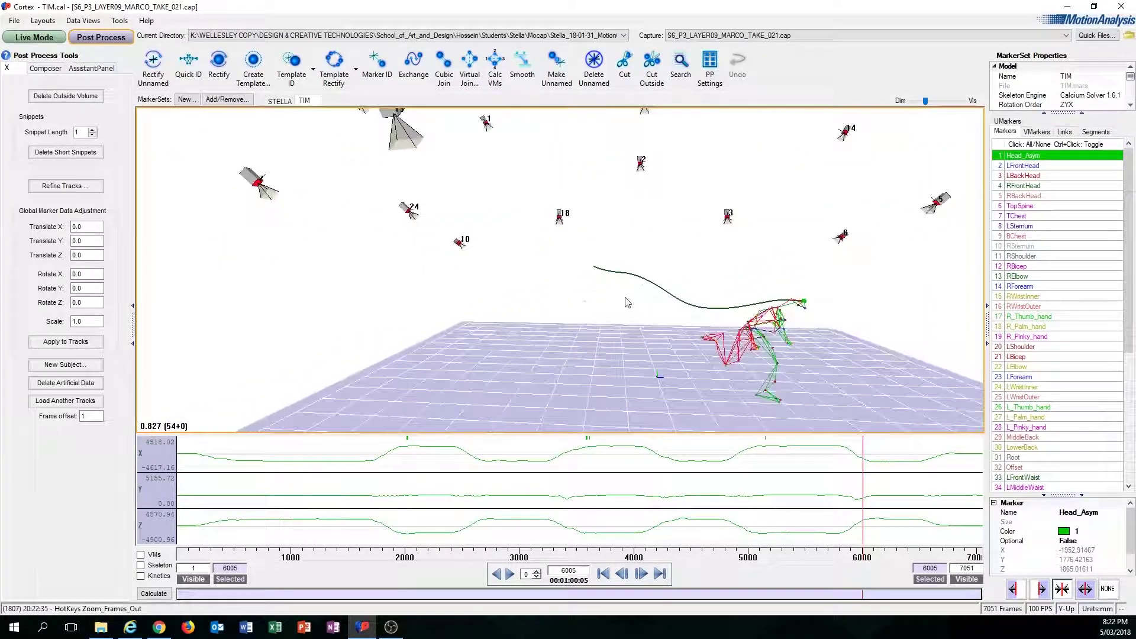
{"action": "middle_click_drag", "start_coordinate": [627, 299], "coordinate": [580, 263]}
{"action": "left_click_drag", "start_coordinate": [583, 268], "coordinate": [564, 241]}
{"action": "middle_click_drag", "start_coordinate": [563, 239], "coordinate": [563, 259]}
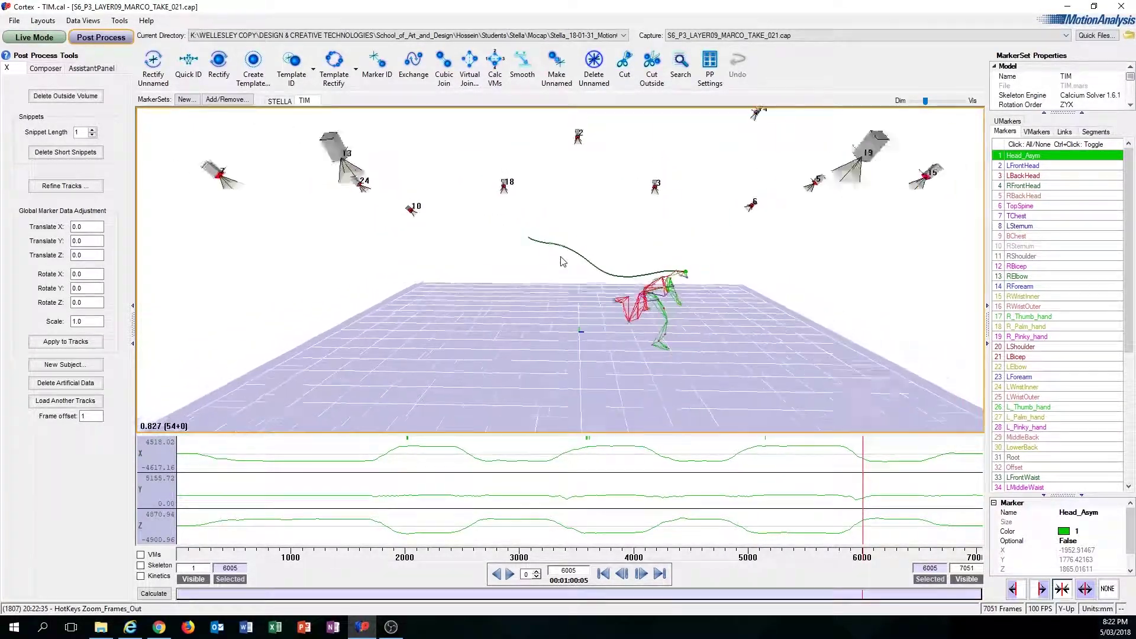
{"action": "scroll", "coordinate": [564, 258], "scroll_direction": "down", "scroll_amount": 2}
{"action": "scroll", "coordinate": [566, 243], "scroll_direction": "up", "scroll_amount": 2}
{"action": "left_click_drag", "start_coordinate": [598, 307], "coordinate": [596, 302]}
Step: Go to frame 4551 and examine the standing figure from the opposite side, both close up and within the whole capture volume
{"action": "left_click_drag", "start_coordinate": [894, 504], "coordinate": [699, 510]}
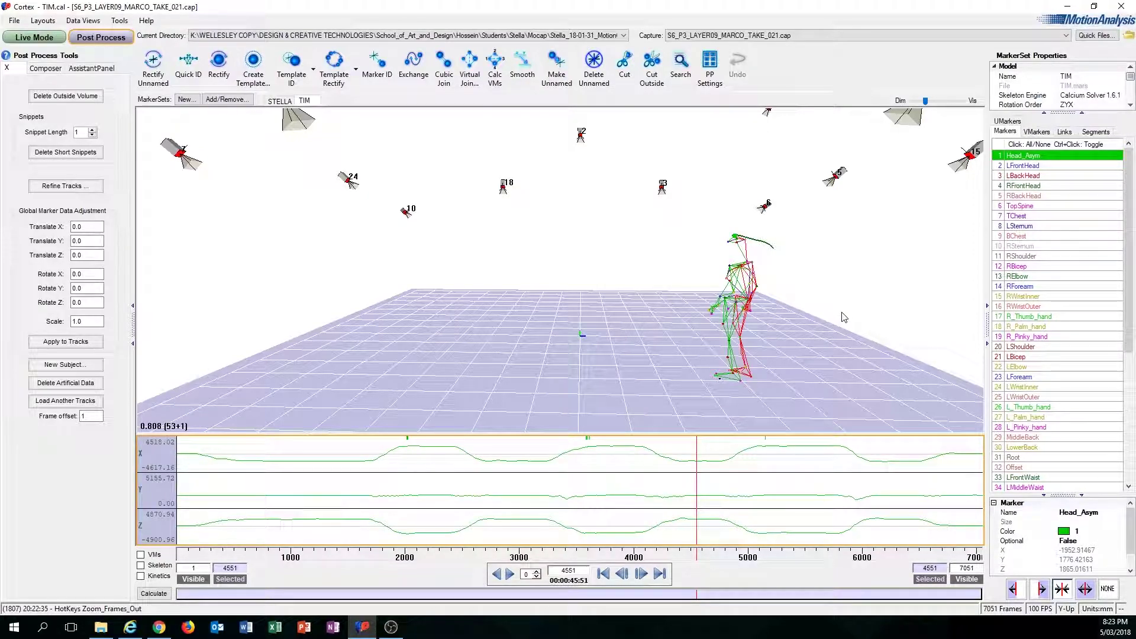
{"action": "left_click_drag", "start_coordinate": [661, 312], "coordinate": [786, 313], "text": "alt"}
{"action": "scroll", "coordinate": [739, 308], "scroll_direction": "up", "scroll_amount": 4}
{"action": "middle_click_drag", "start_coordinate": [784, 294], "coordinate": [402, 258], "text": "alt"}
{"action": "scroll", "coordinate": [690, 324], "scroll_direction": "up", "scroll_amount": 3}
{"action": "scroll", "coordinate": [692, 325], "scroll_direction": "up", "scroll_amount": 6}
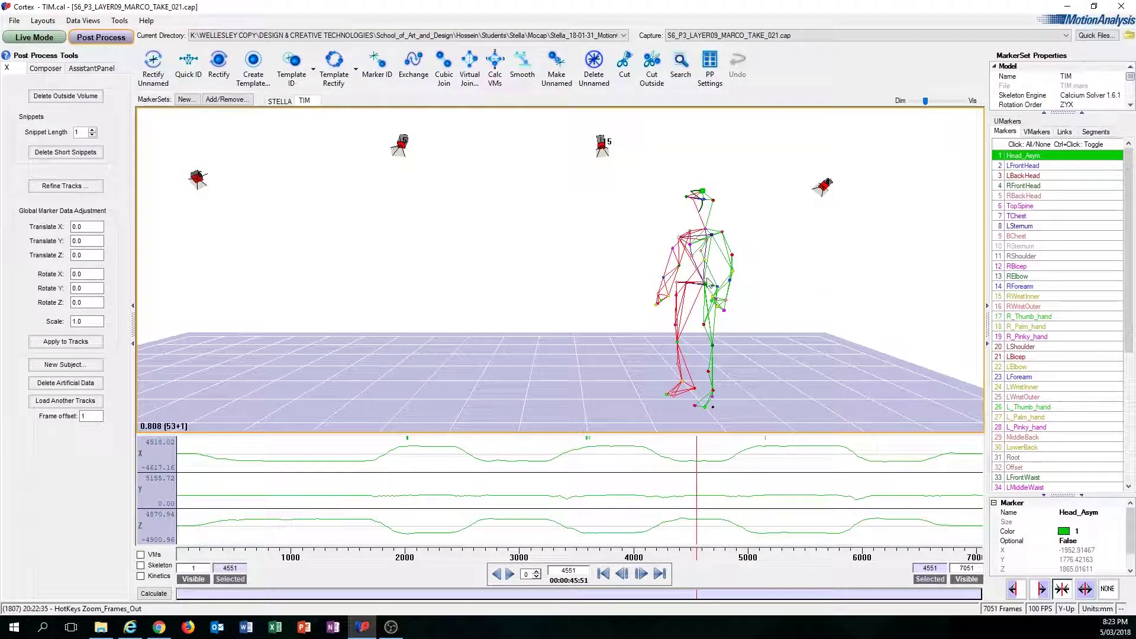
{"action": "scroll", "coordinate": [578, 327], "scroll_direction": "down", "scroll_amount": 5}
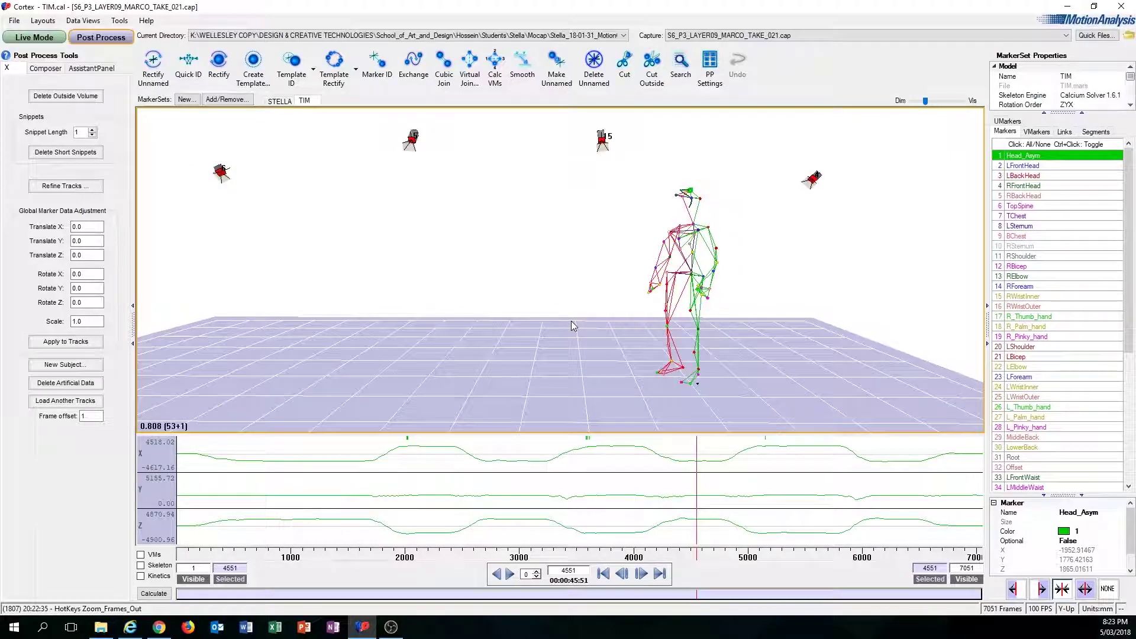
{"action": "scroll", "coordinate": [572, 325], "scroll_direction": "down", "scroll_amount": 4}
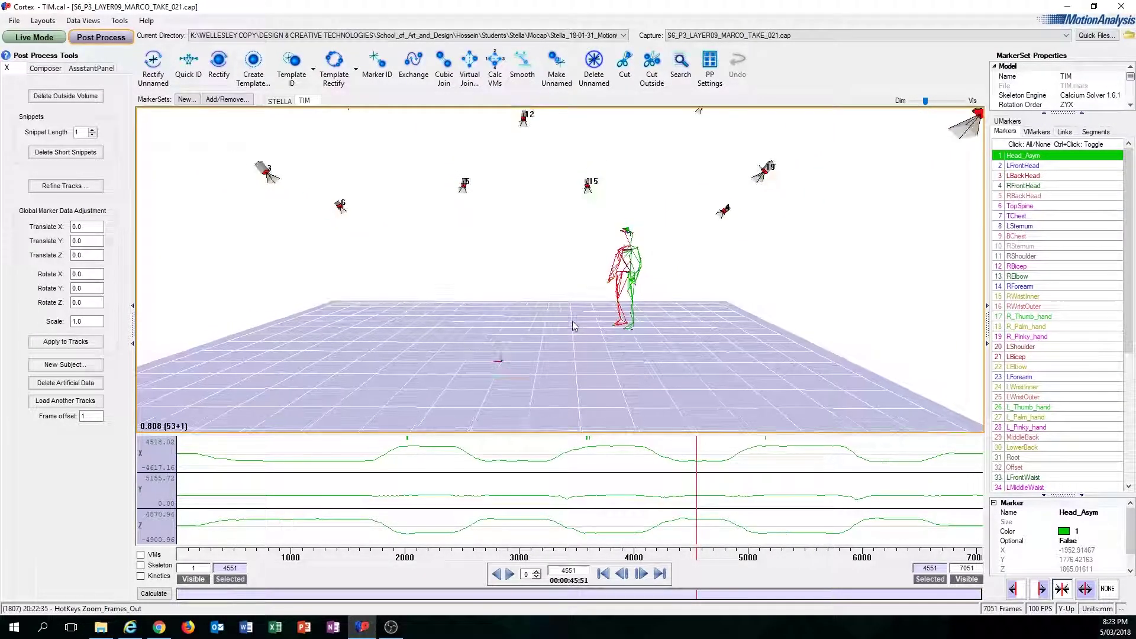
{"action": "scroll", "coordinate": [550, 306], "scroll_direction": "up", "scroll_amount": 3}
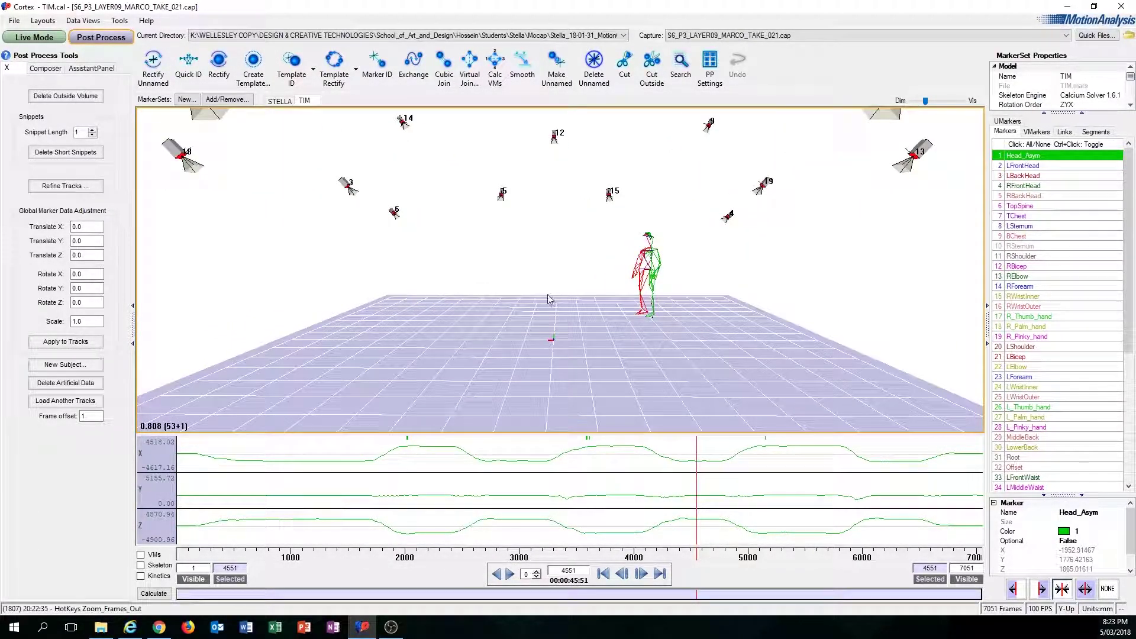
{"action": "middle_click_drag", "start_coordinate": [541, 295], "coordinate": [590, 306]}
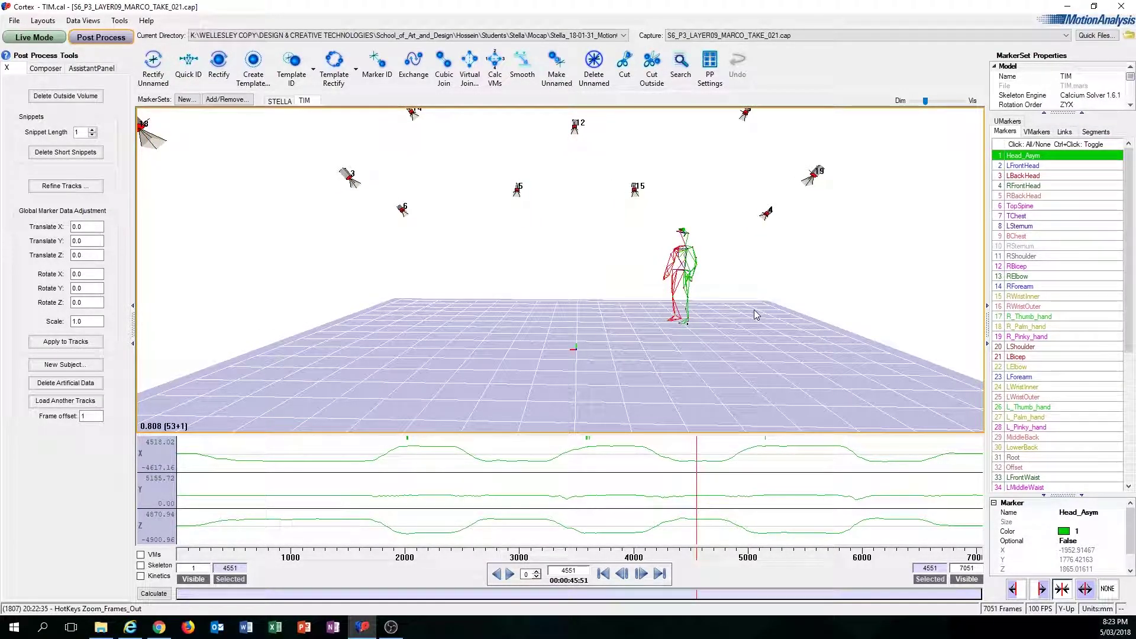